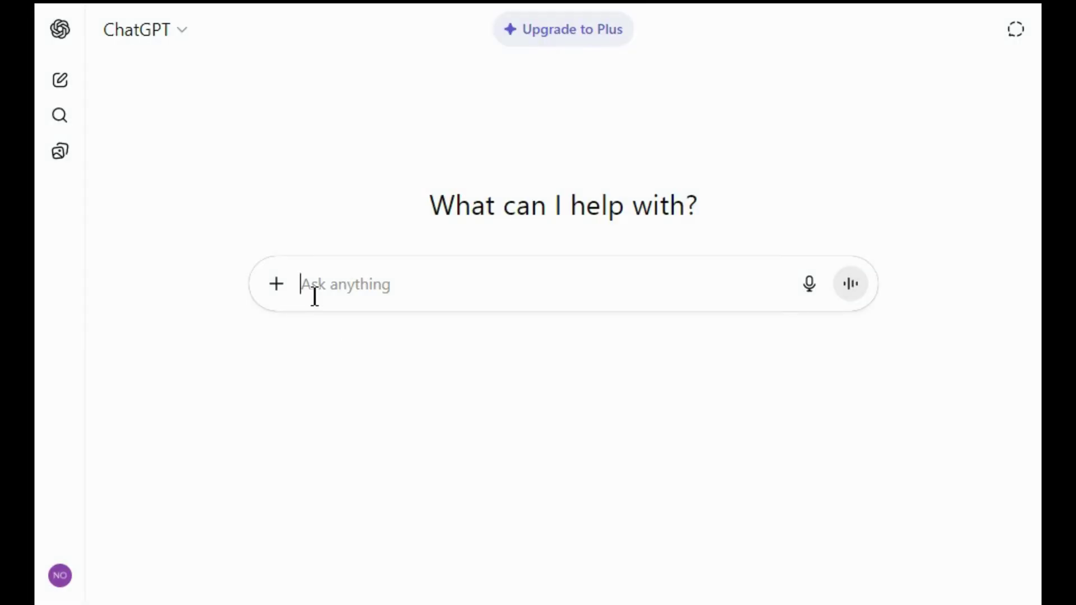
- Ask for a short kids' story with a little cute girl sitting on a beautiful unicorn flying above lush green meadows and a castle
type("Write a short story for kids. Must include little cute girl is sitting on beautiful unicorn and unicorn is flying in the air above lush green Meadows, castle")
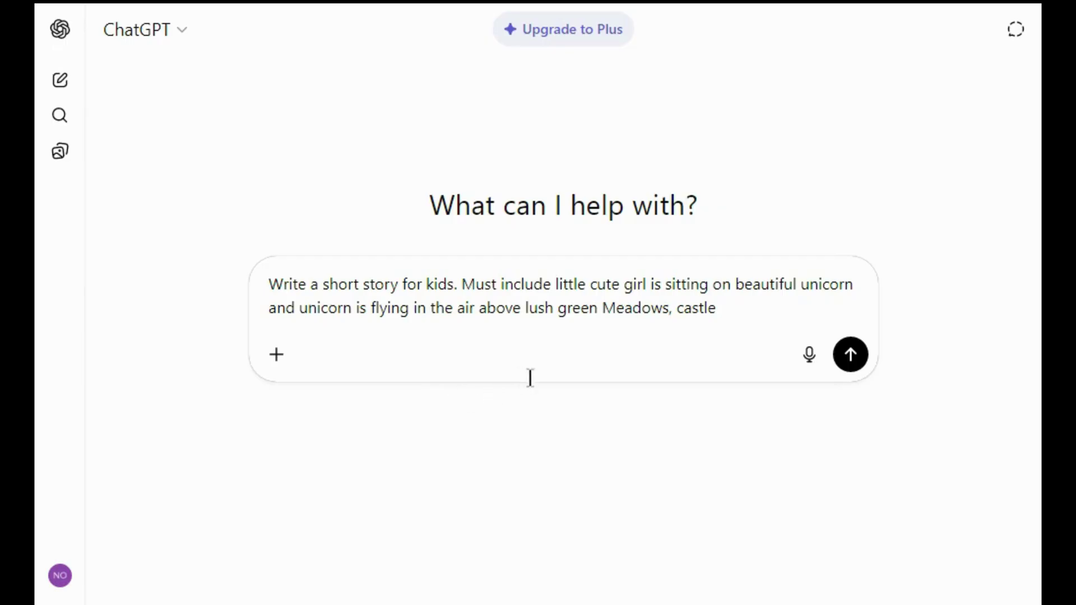
left_click(848, 358)
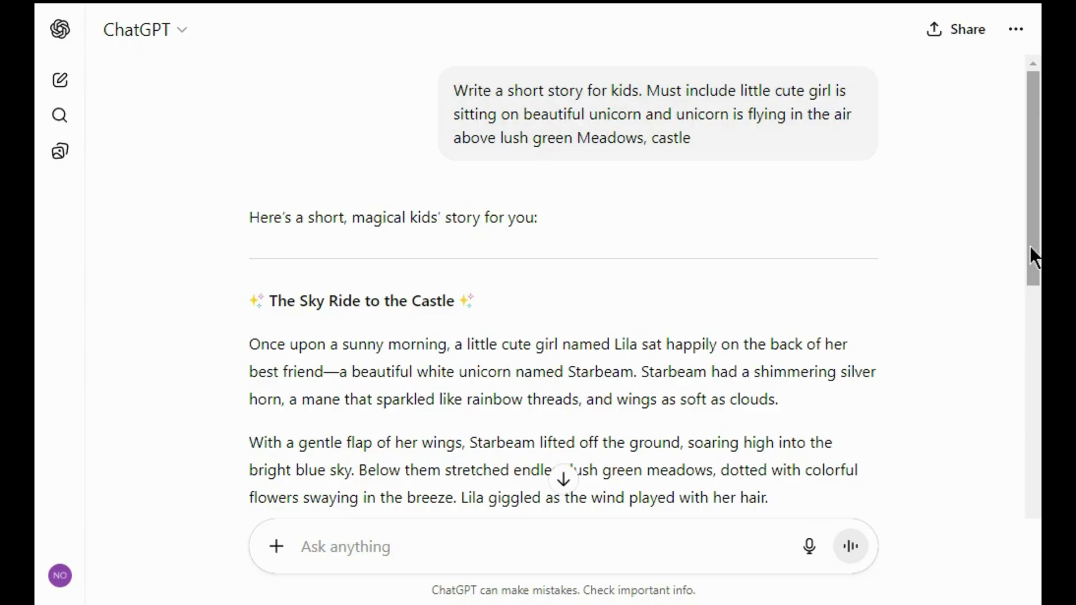
- Send the follow-up request "Now divide this story into 8 parts"
mouse_move(1030, 244)
left_mouse_down()
mouse_move(1031, 489)
mouse_move(1036, 226)
left_mouse_up()
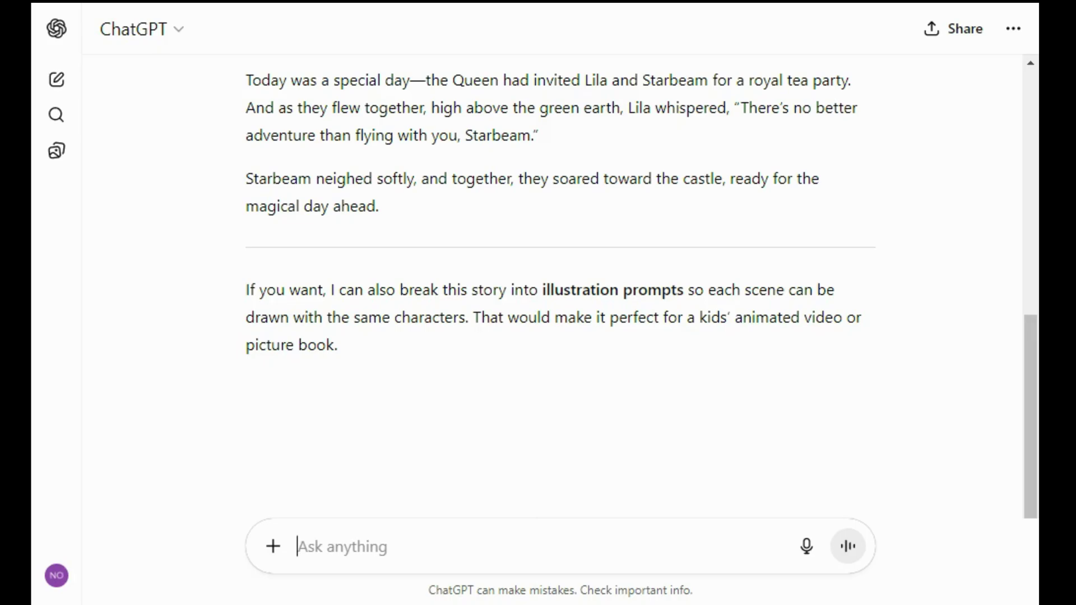
type("Now divide this story into 8 parts")
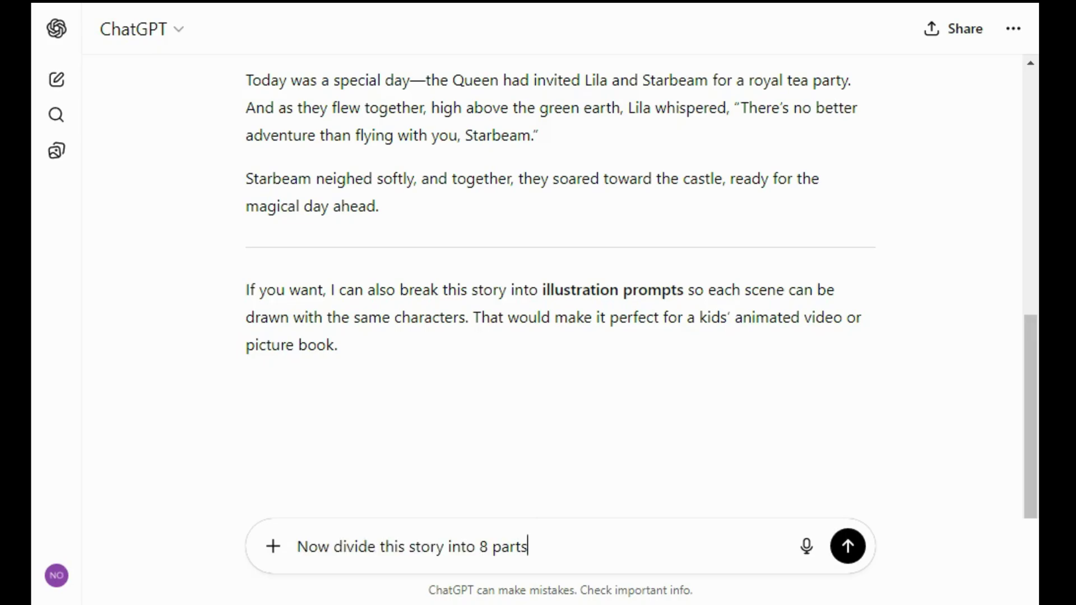
left_click(846, 547)
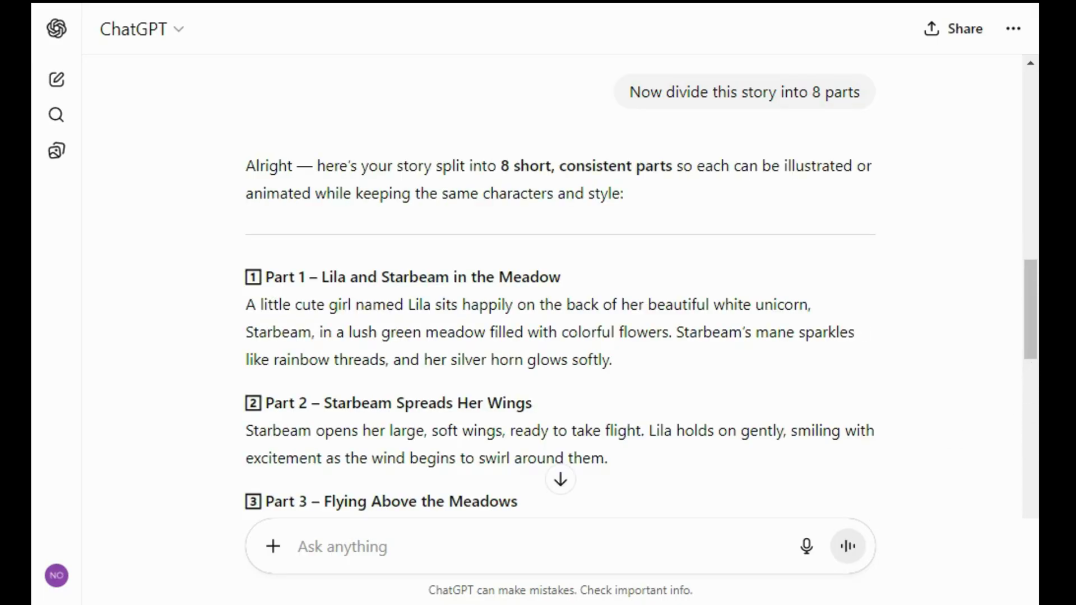
- Request image prompts for each part plus a detailed prompt describing the appearance of the little cute girl and unicorn
left_click_drag(1030, 361, 1020, 467)
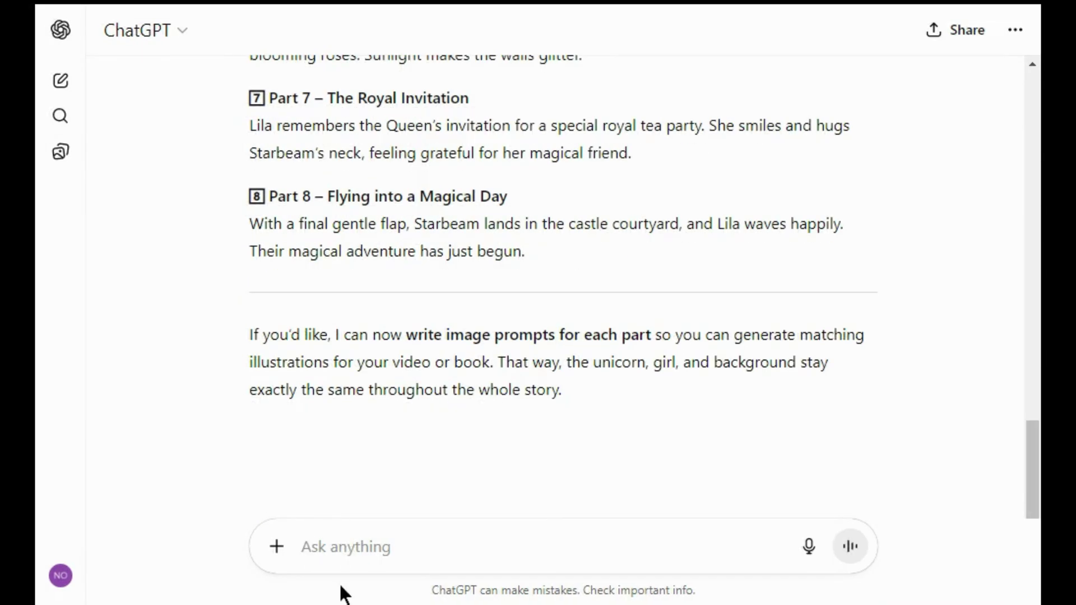
type("Now write image prompts for each part. Also write a detailed prompt describing the appearance of little cute girl and unicorn")
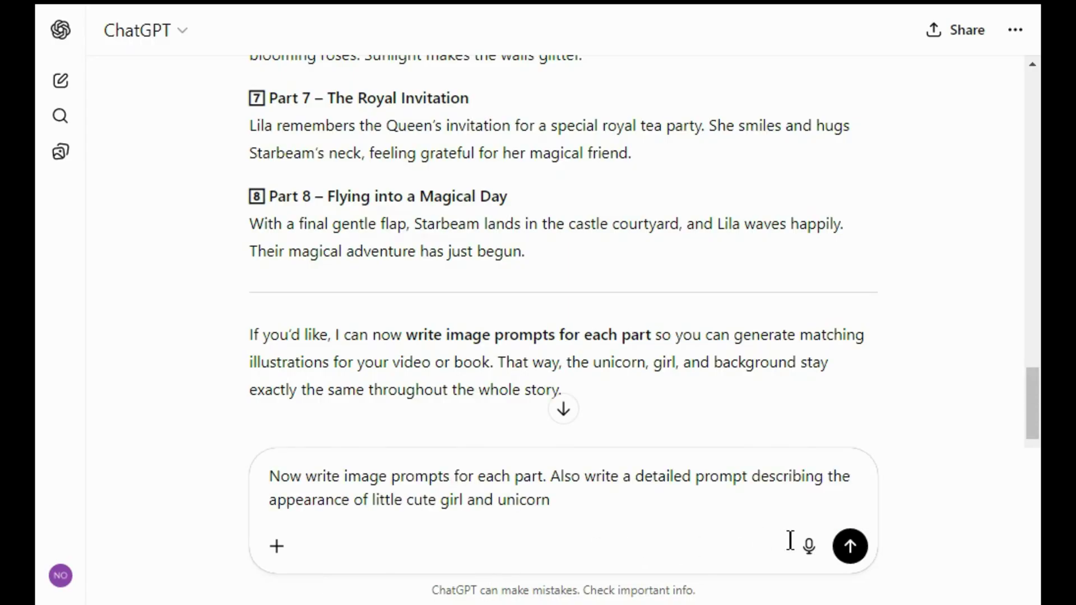
left_click(850, 547)
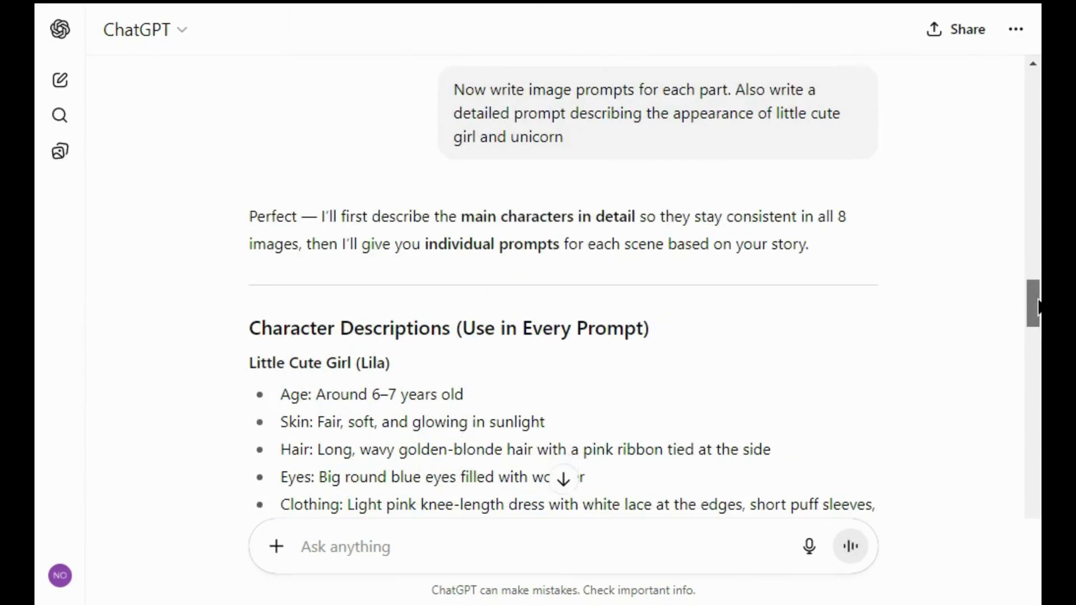
- Copy the full response with the character descriptions and eight image prompts and paste it into an empty Notepad document
left_click_drag(1036, 305, 1023, 510)
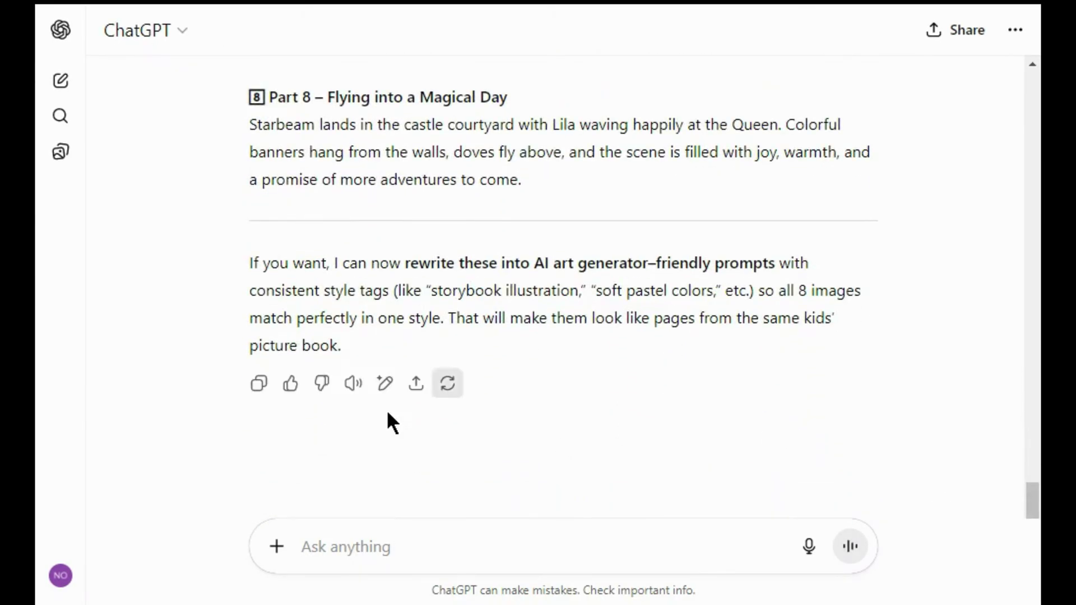
left_click(262, 386)
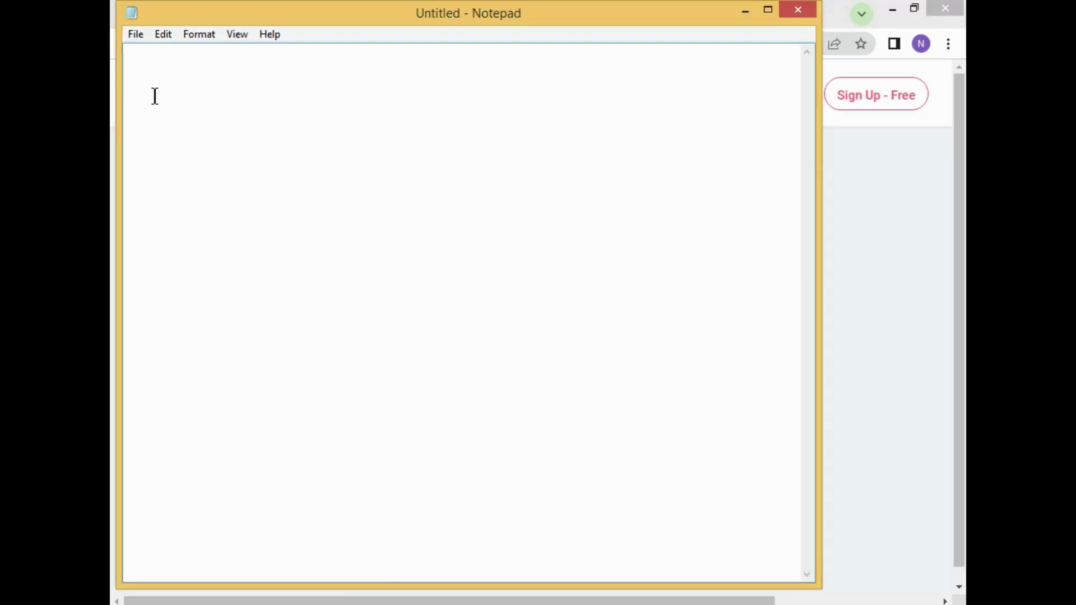
key("ctrl+v")
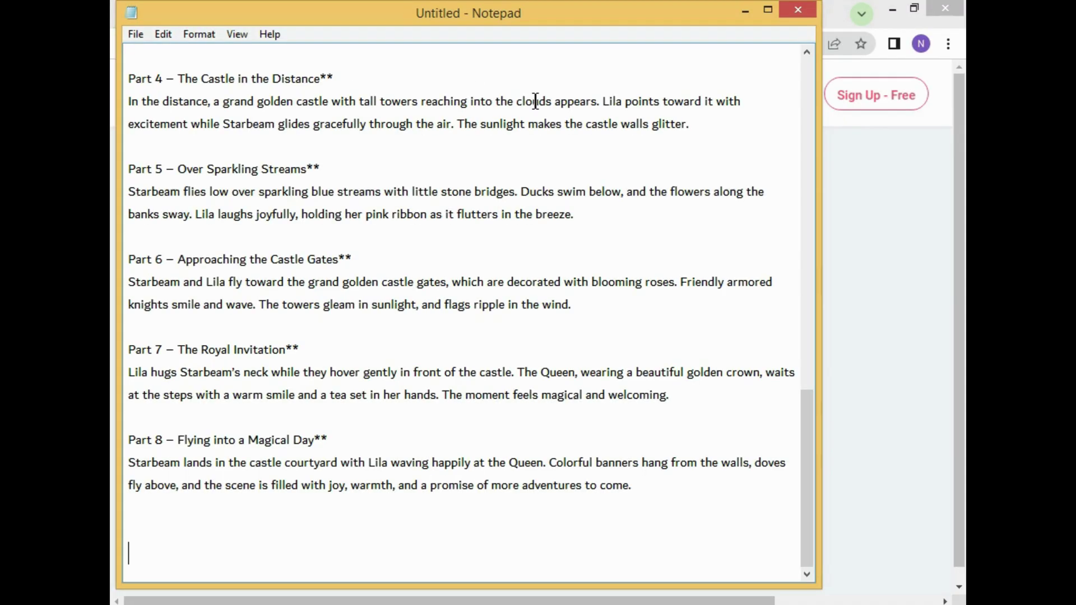
left_click(807, 78)
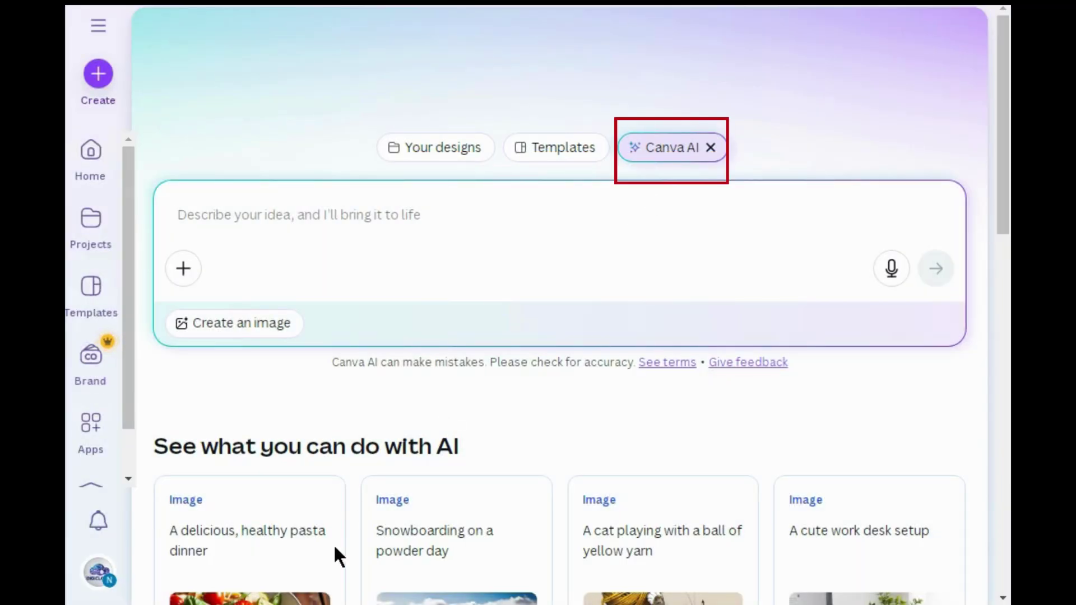
- Copy the descriptions of Little Cute Girl Lila and Unicorn (Starbeam) from Notepad into the Canva AI prompt
key("alt+Tab")
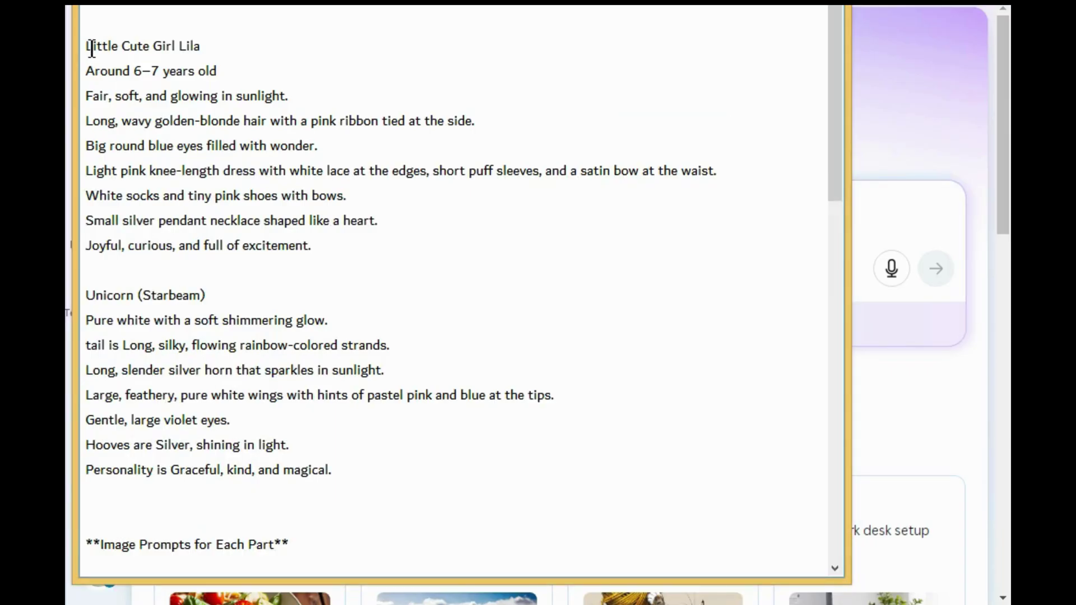
left_click_drag(87, 45, 339, 465)
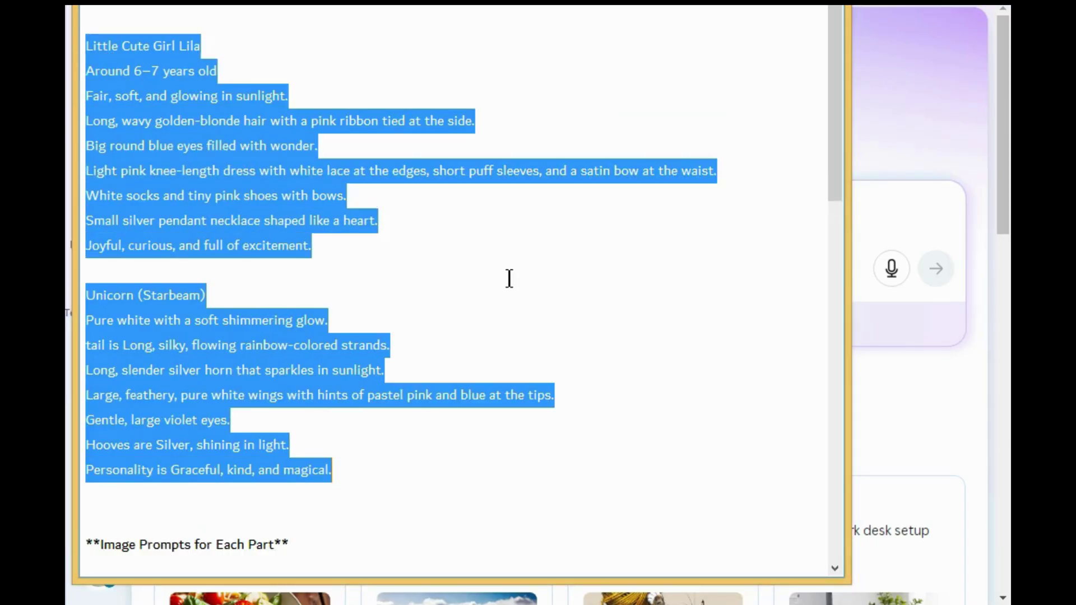
key("alt+Tab")
left_click(240, 205)
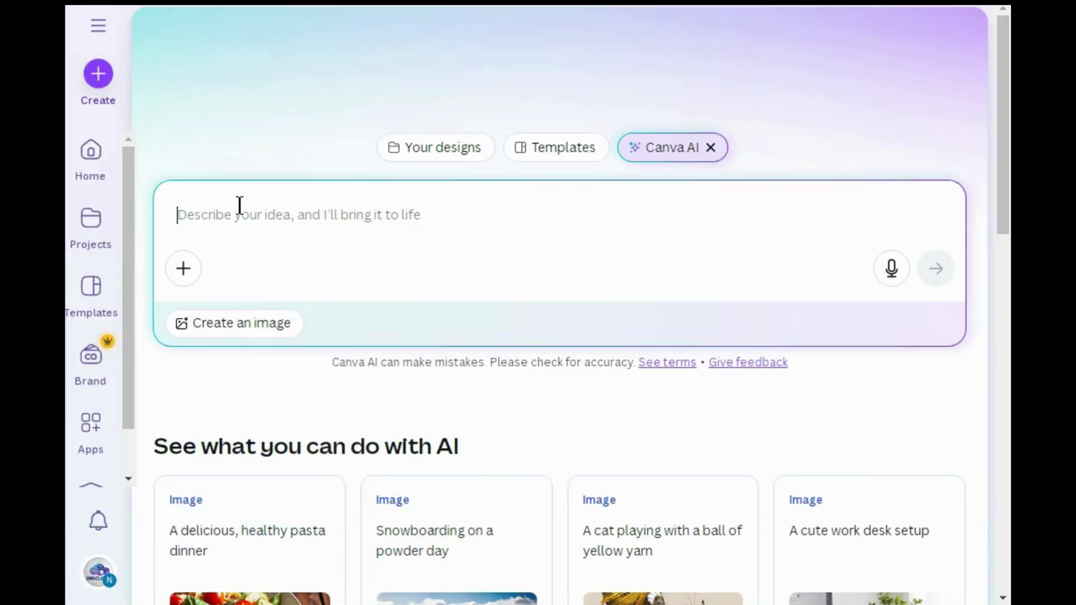
key("ctrl+v")
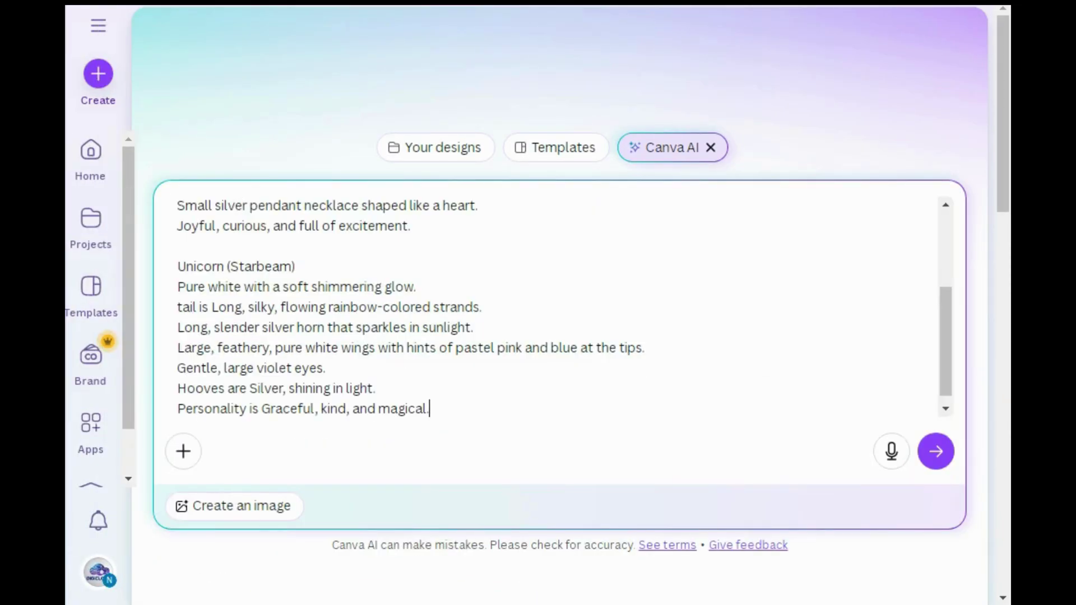
- Append the Part 1 scene description, Lila and Starbeam in the Meadow, from Notepad to the end of the Canva AI prompt
key("alt+Tab")
left_click(835, 497)
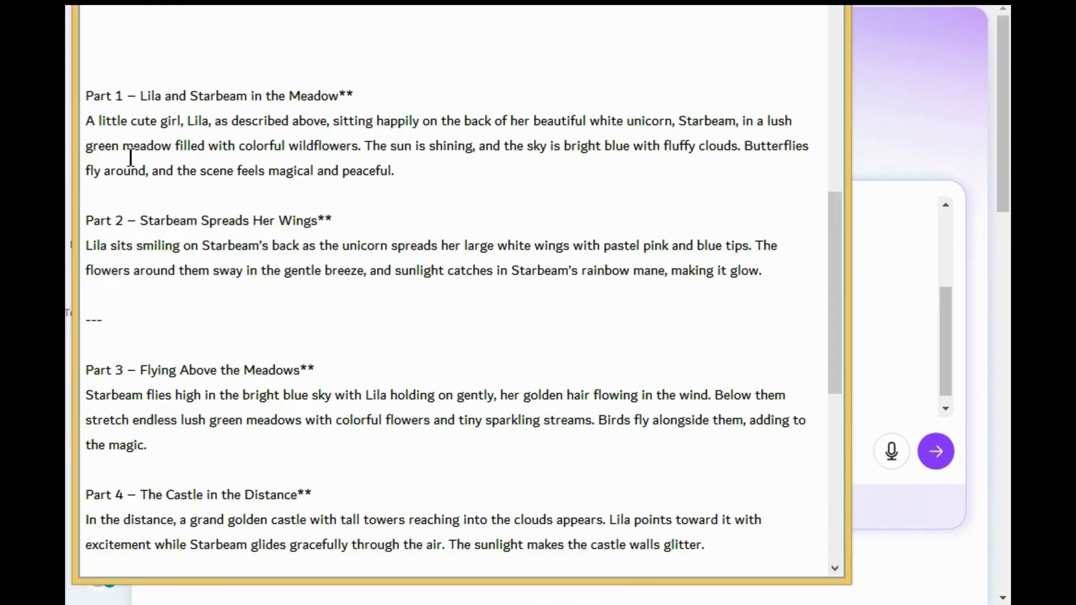
left_click_drag(85, 122, 393, 206)
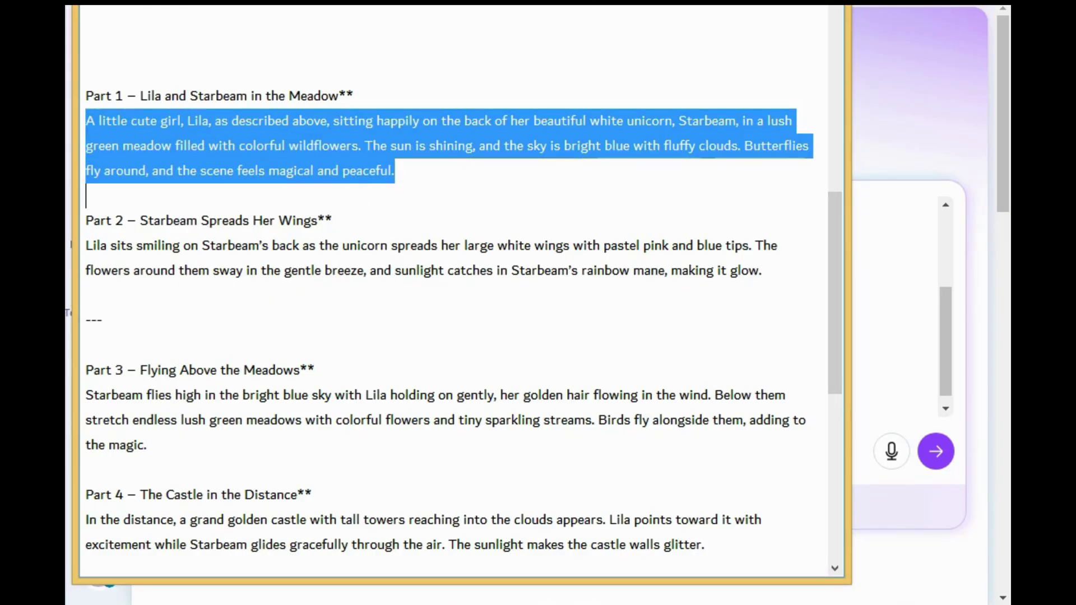
key("alt+Tab")
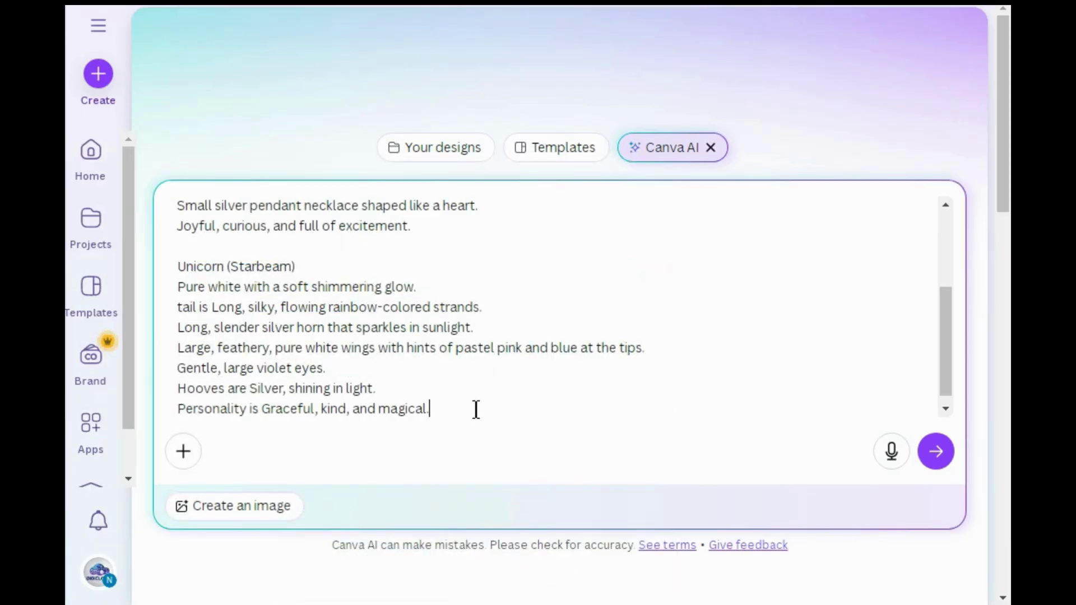
key("ctrl+v")
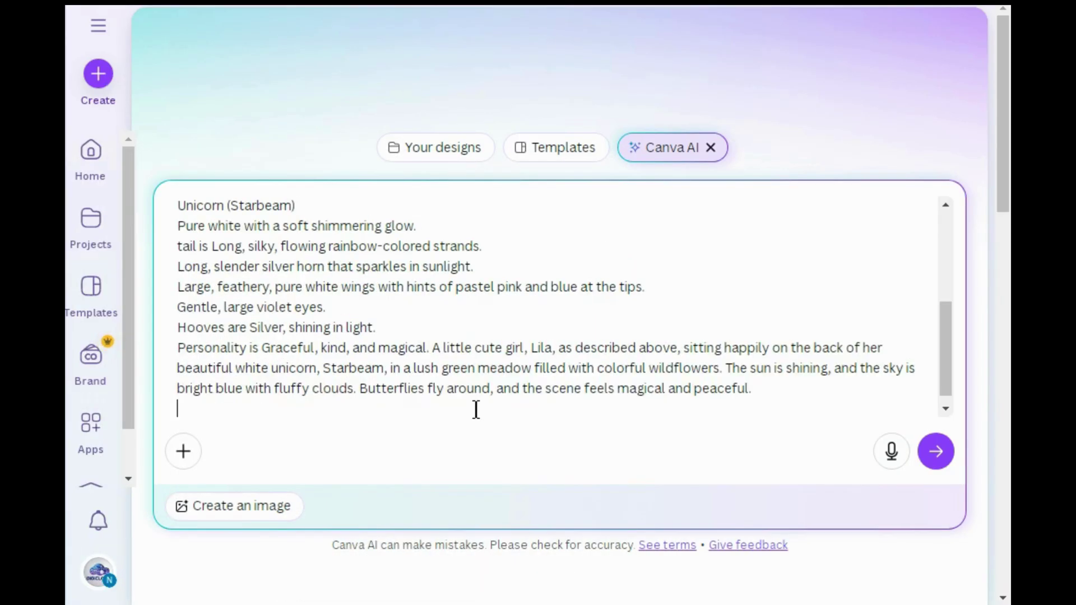
- Set the prompt to create an image in Illustration style with a 16:9 aspect ratio and generate it
left_click(274, 509)
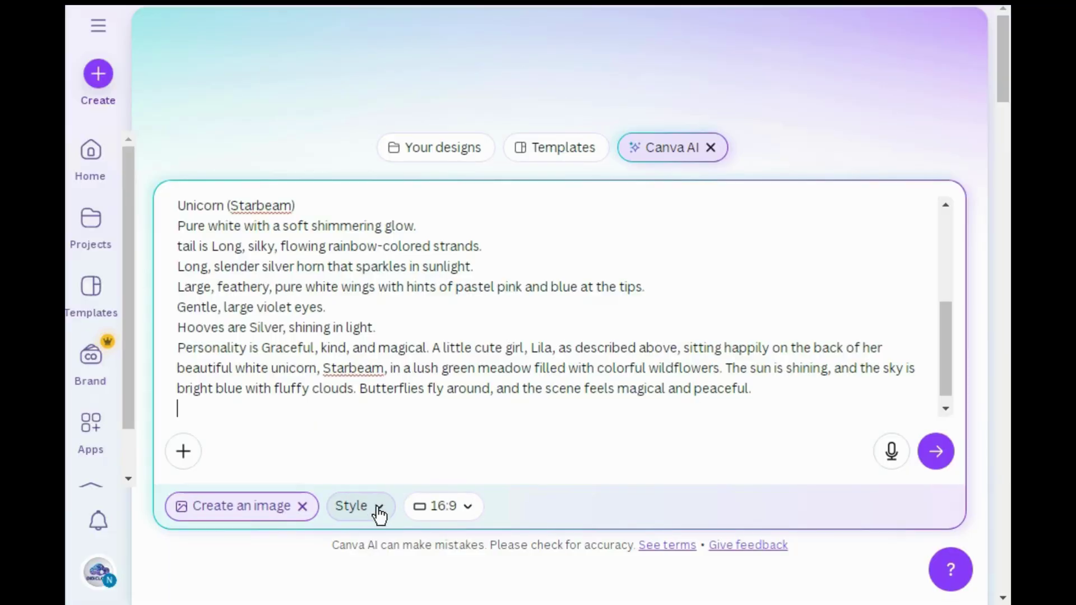
left_click(378, 520)
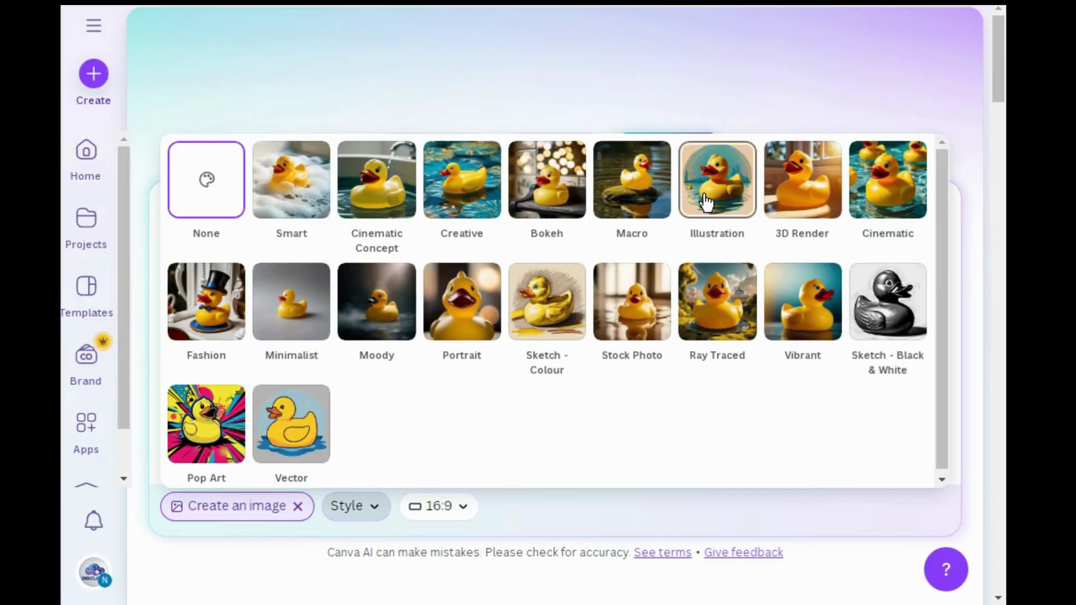
left_click(706, 190)
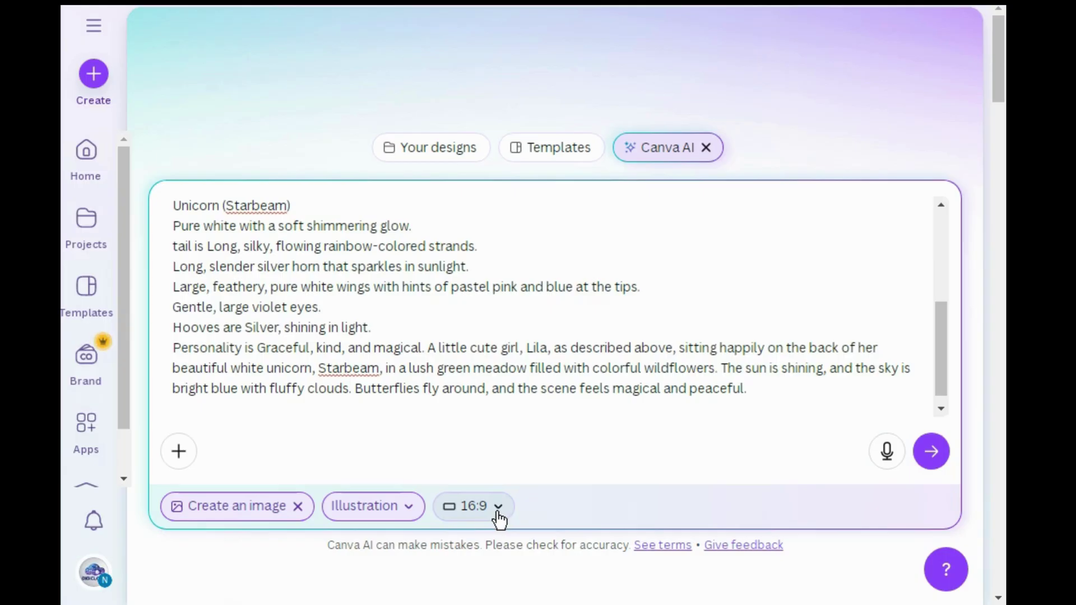
left_click(498, 518)
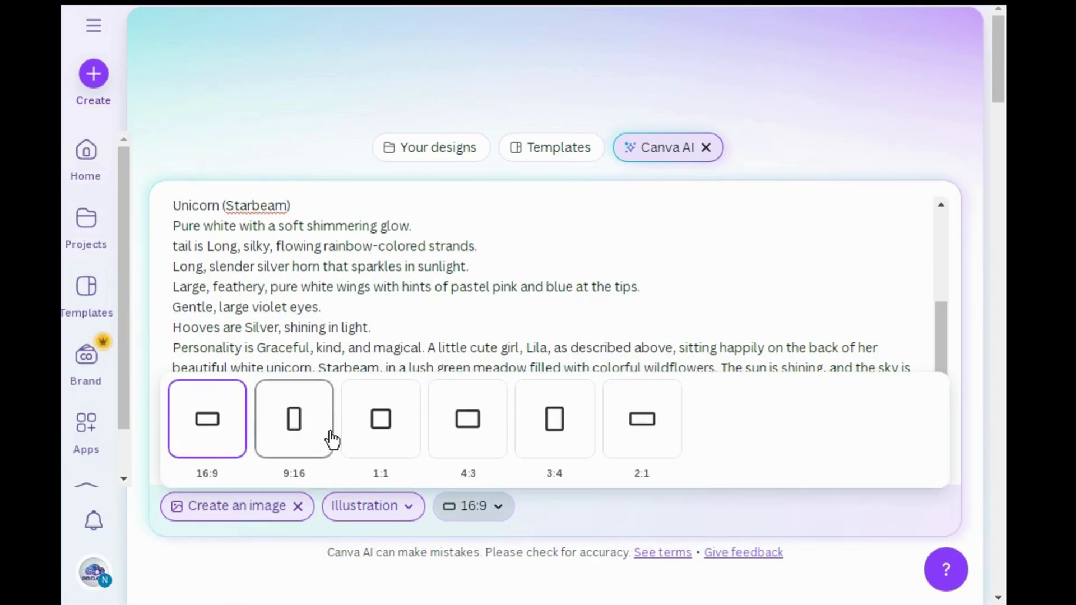
left_click(224, 421)
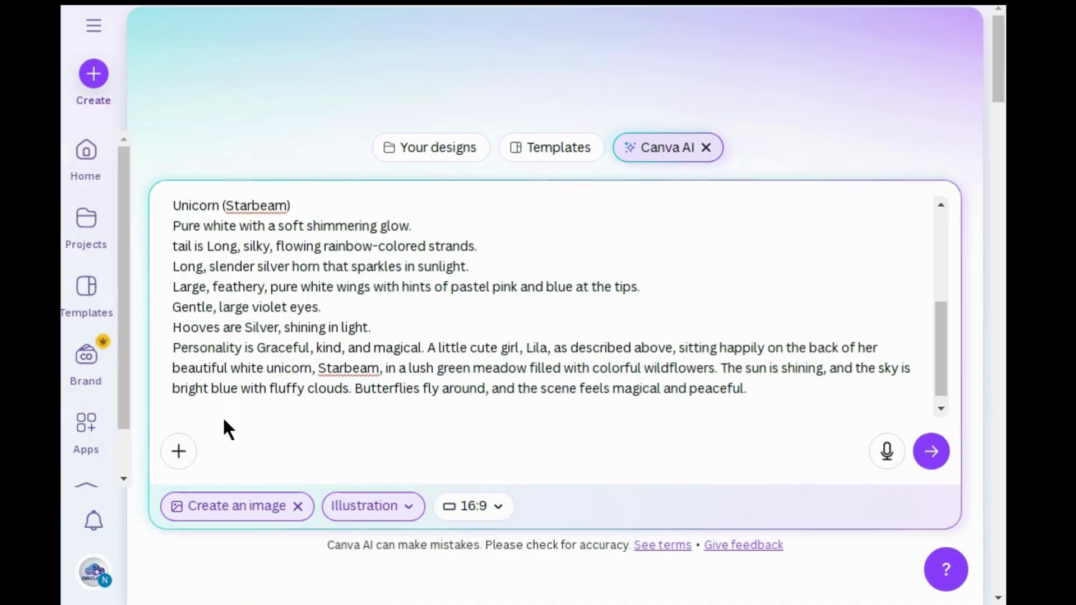
left_click(933, 451)
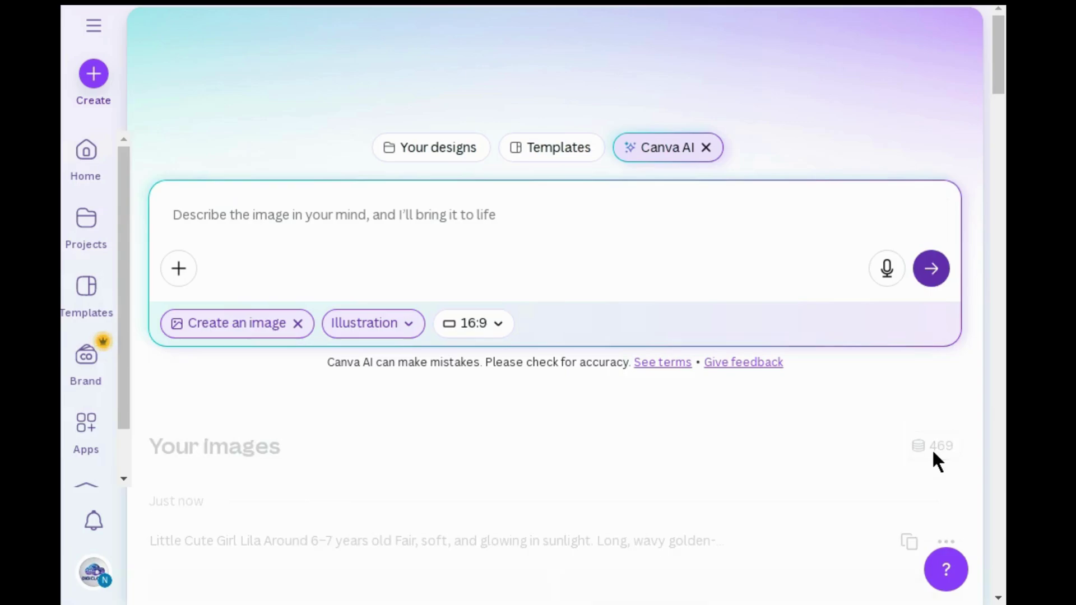
- Download the generated picture that shows the unicorn's rainbow-coloured wing behind the girl
left_click_drag(998, 84, 1002, 143)
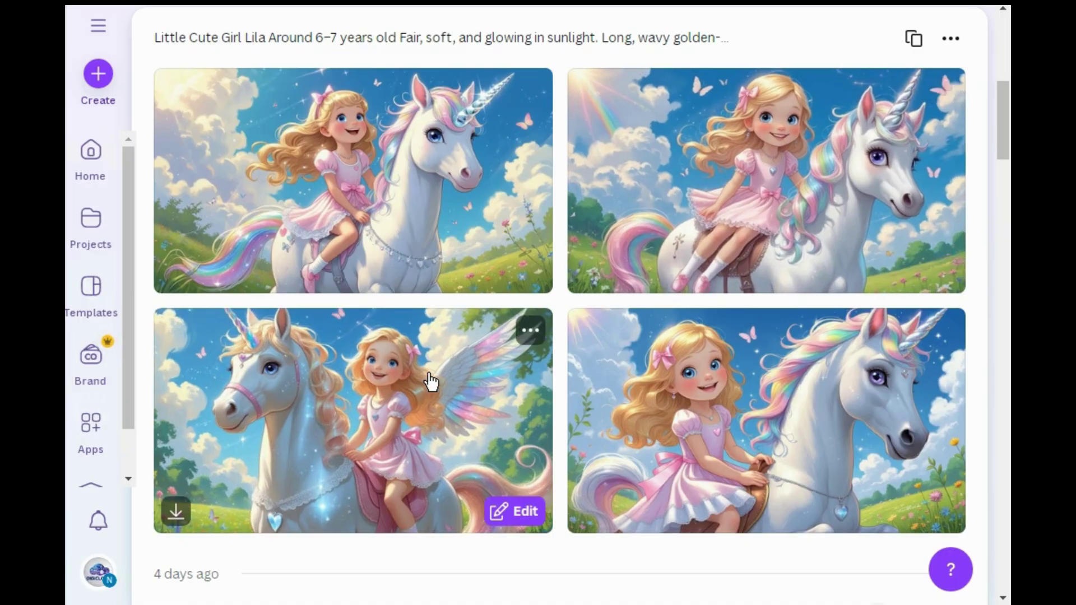
left_click(176, 511)
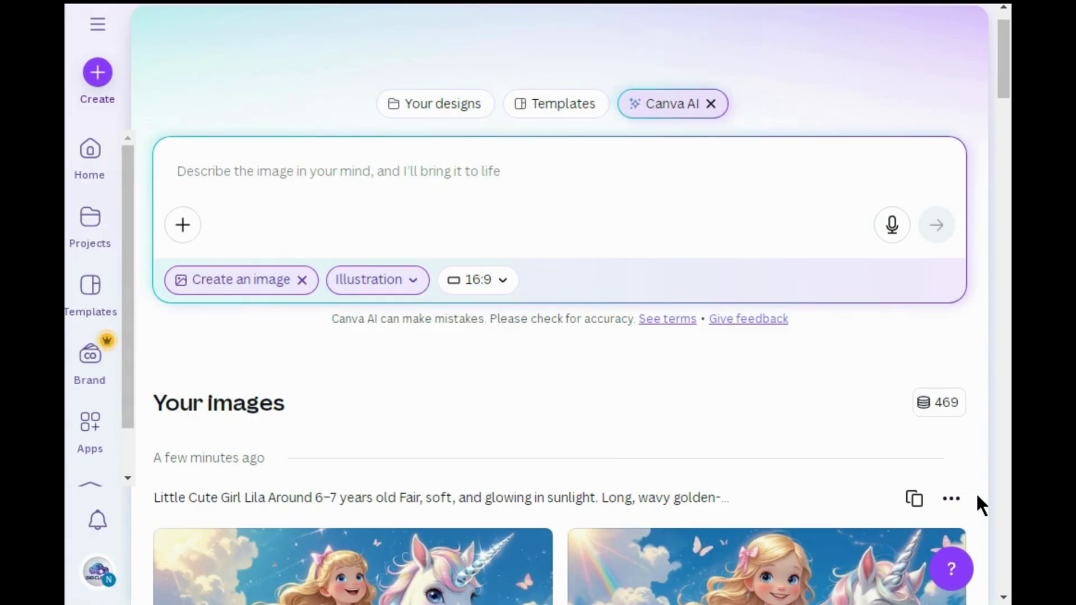
- Reuse the Lila and Starbeam prompt and delete its Part 1 meadow scene, keeping only the two character descriptions
left_click(914, 500)
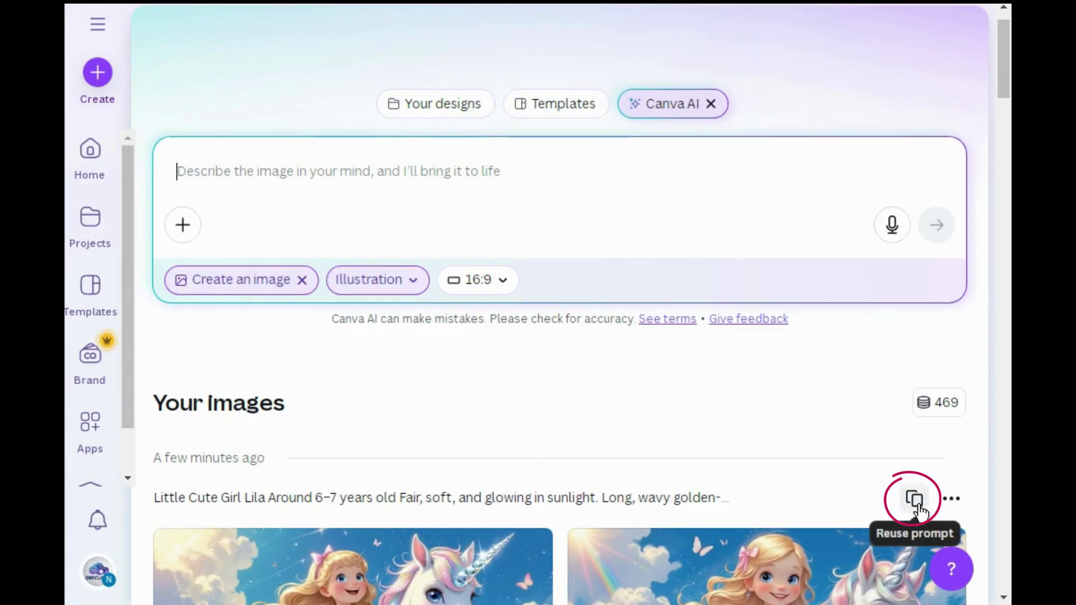
left_click(914, 500)
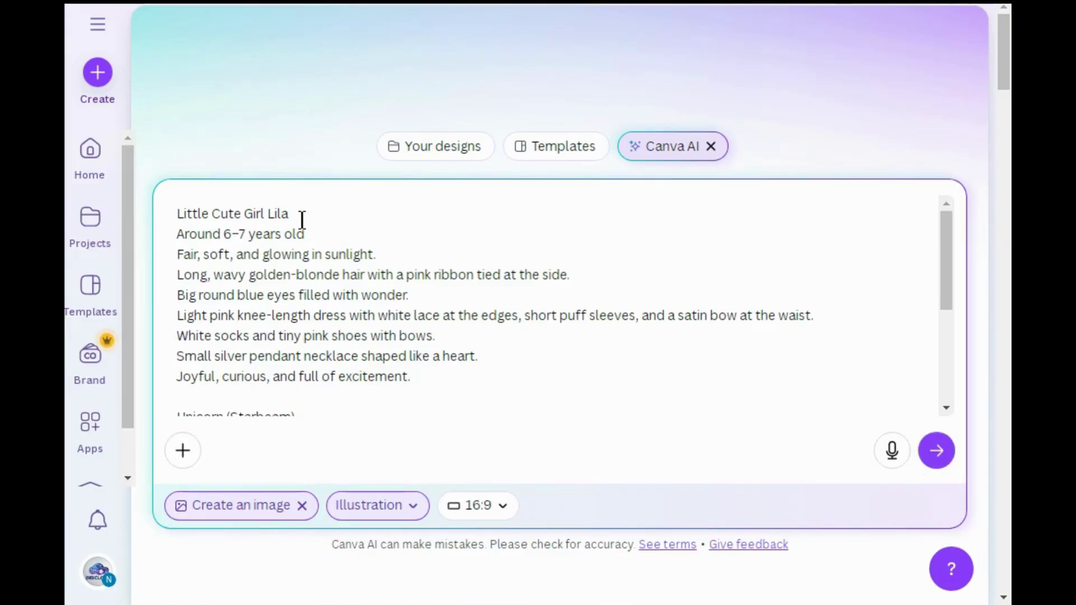
left_click_drag(947, 294, 942, 392)
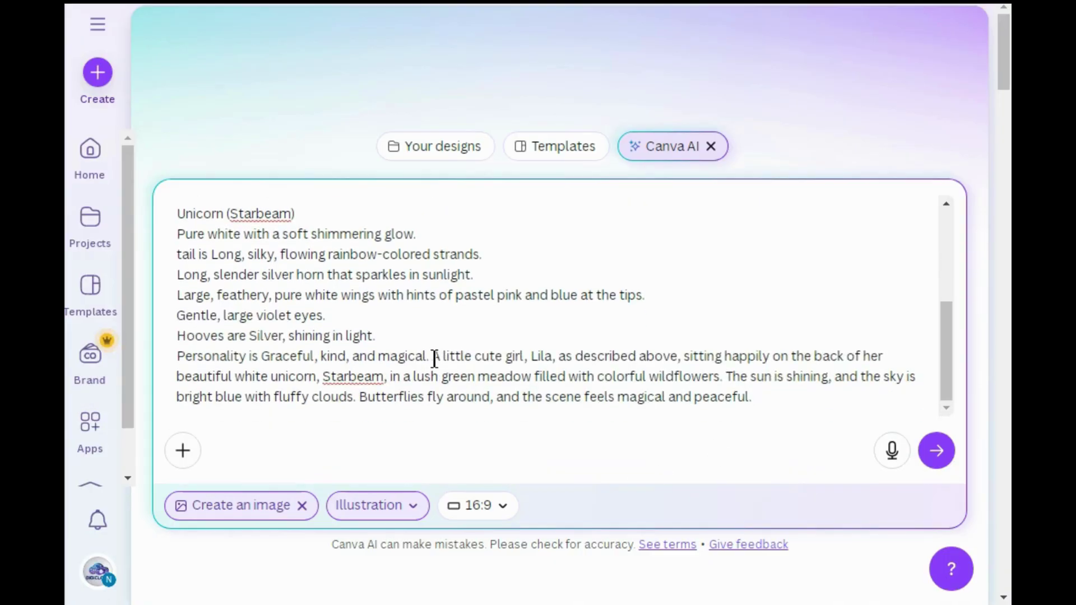
left_click_drag(434, 359, 755, 449)
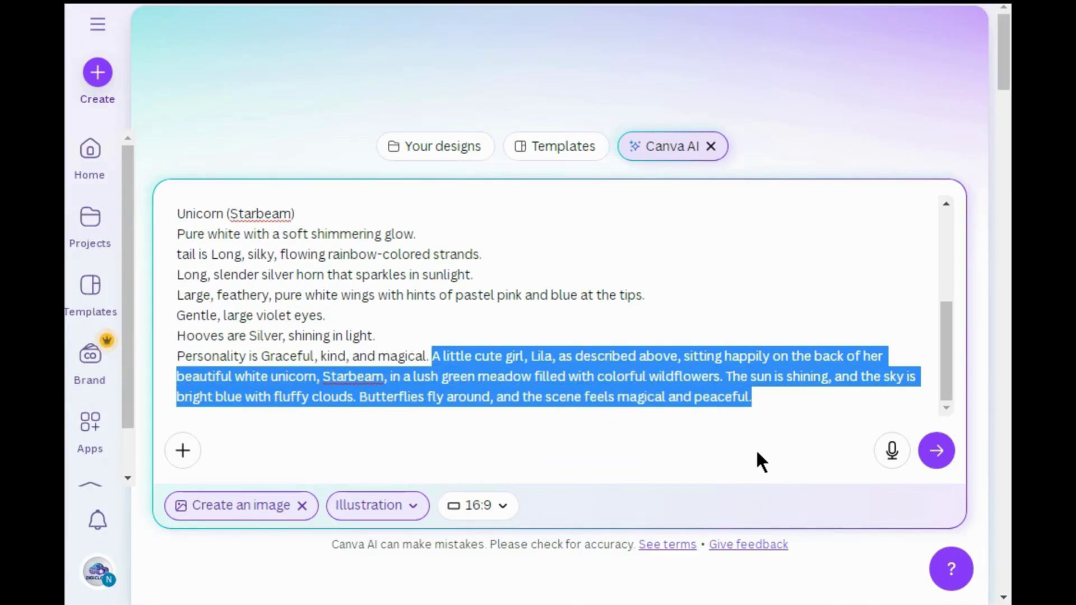
key("BackSpace")
- Append the Part 2 scene description, Starbeam Spreads Her Wings, from Notepad to the Canva AI prompt and generate the images
key("alt+Tab")
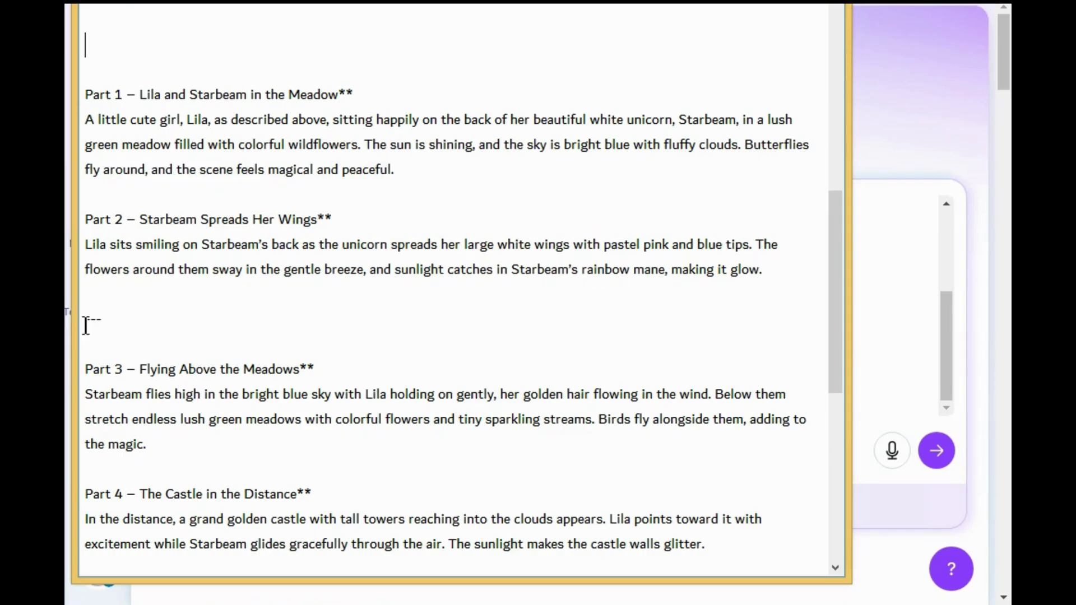
left_click_drag(83, 239, 284, 296)
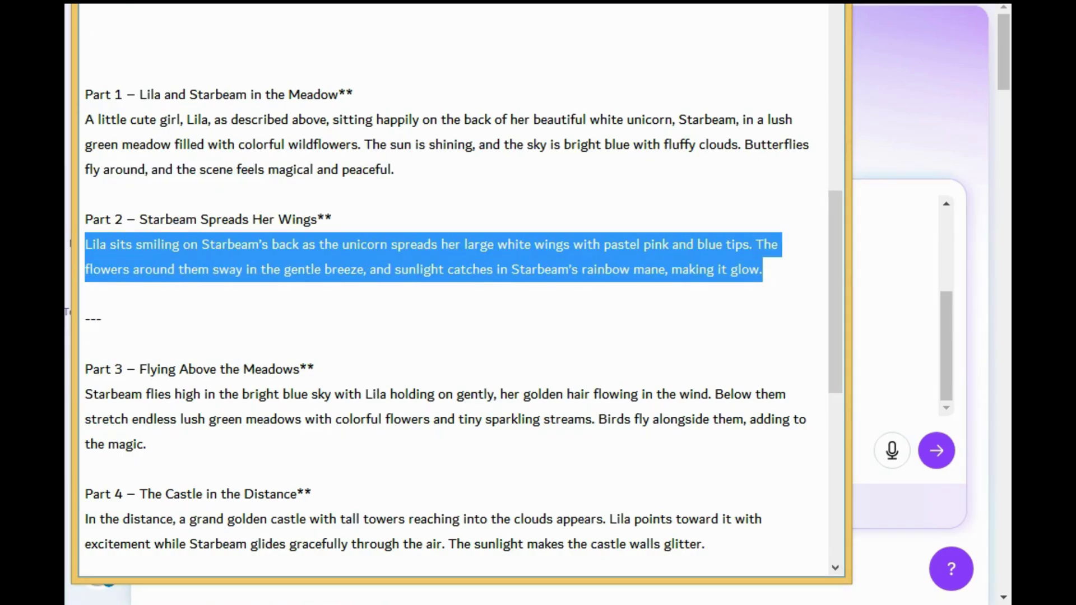
key("alt+Tab")
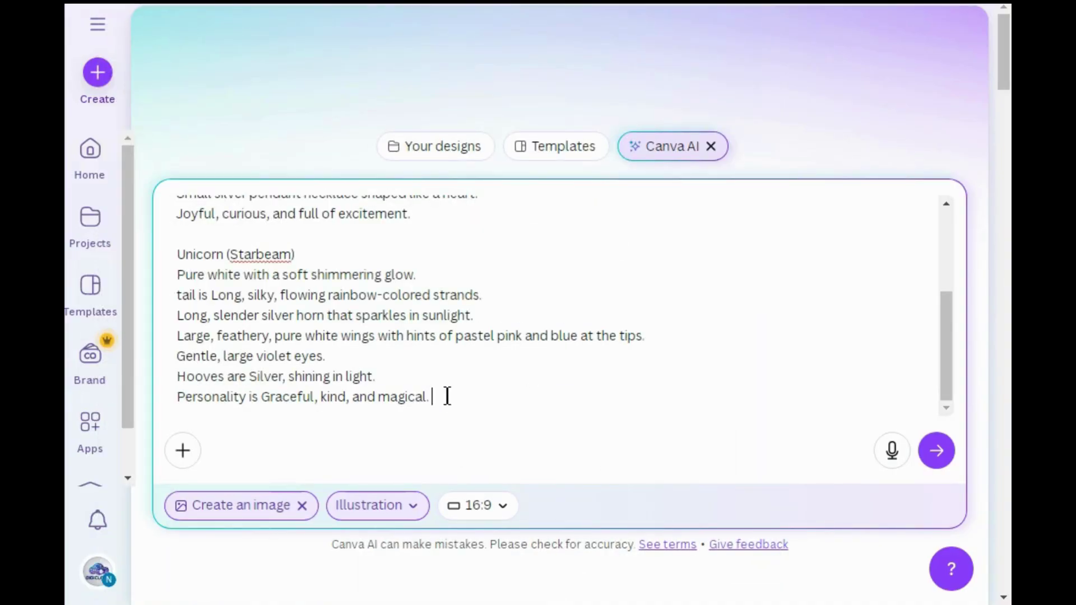
key("ctrl+v")
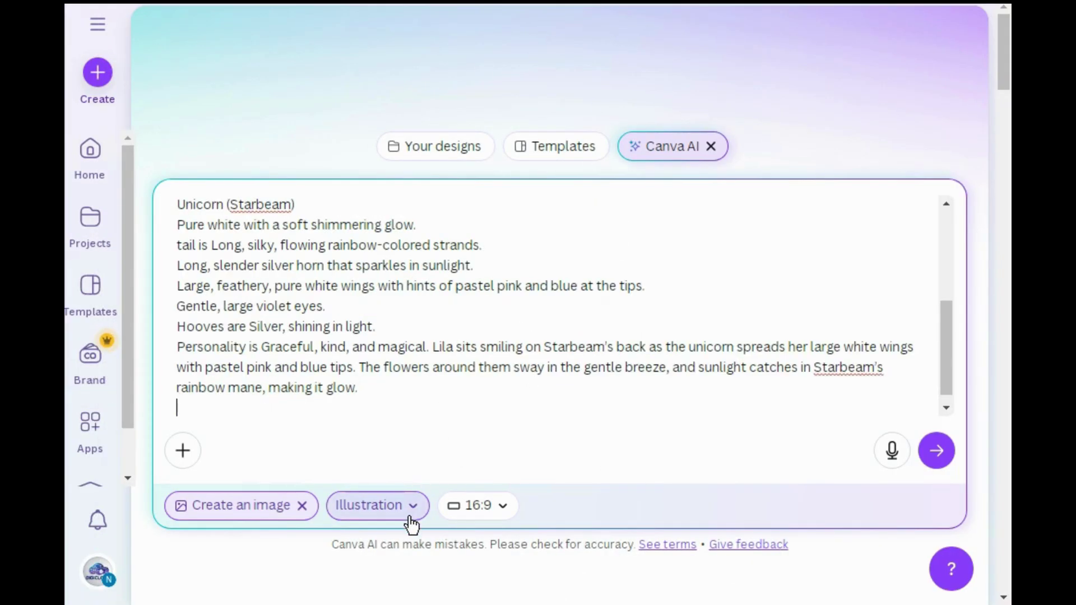
left_click(933, 454)
- Download the generated picture with the blue starry sky and the one with the unicorn raising a foreleg in the dark forest
left_click_drag(1006, 89, 1000, 136)
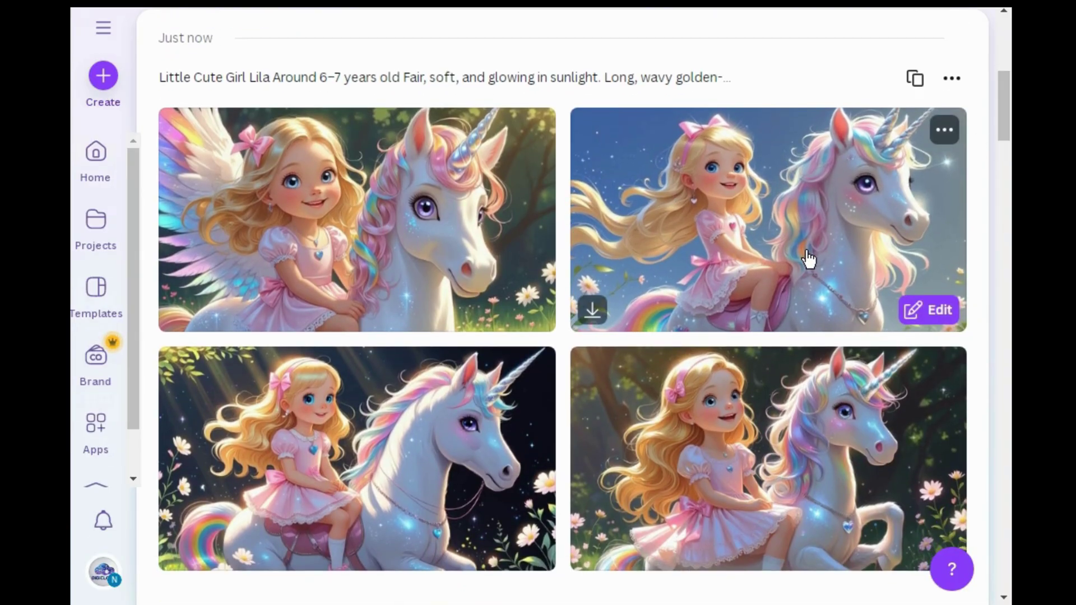
left_click(593, 310)
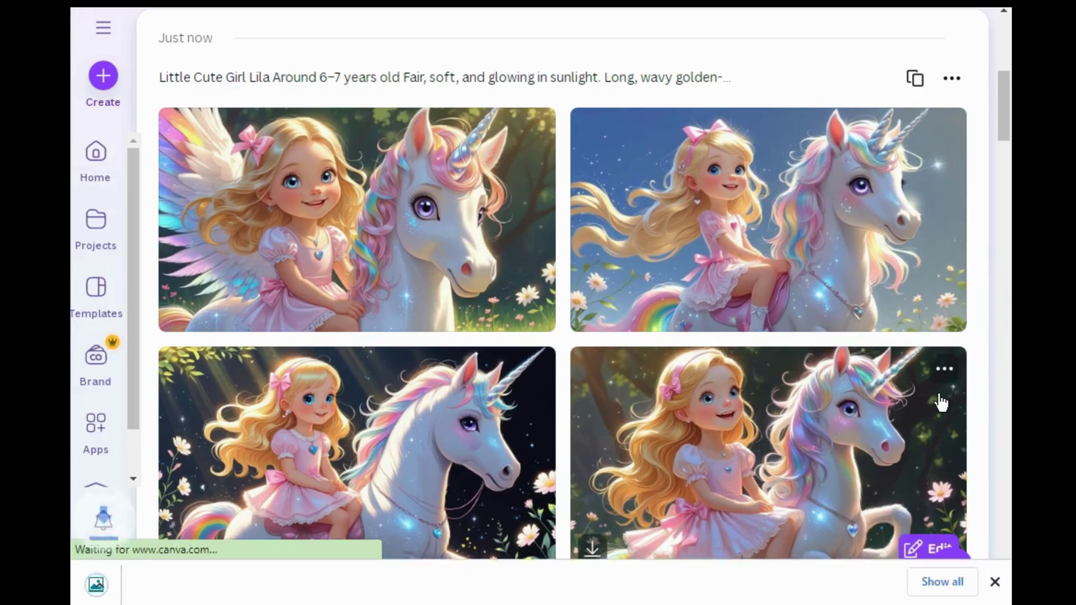
left_click(593, 546)
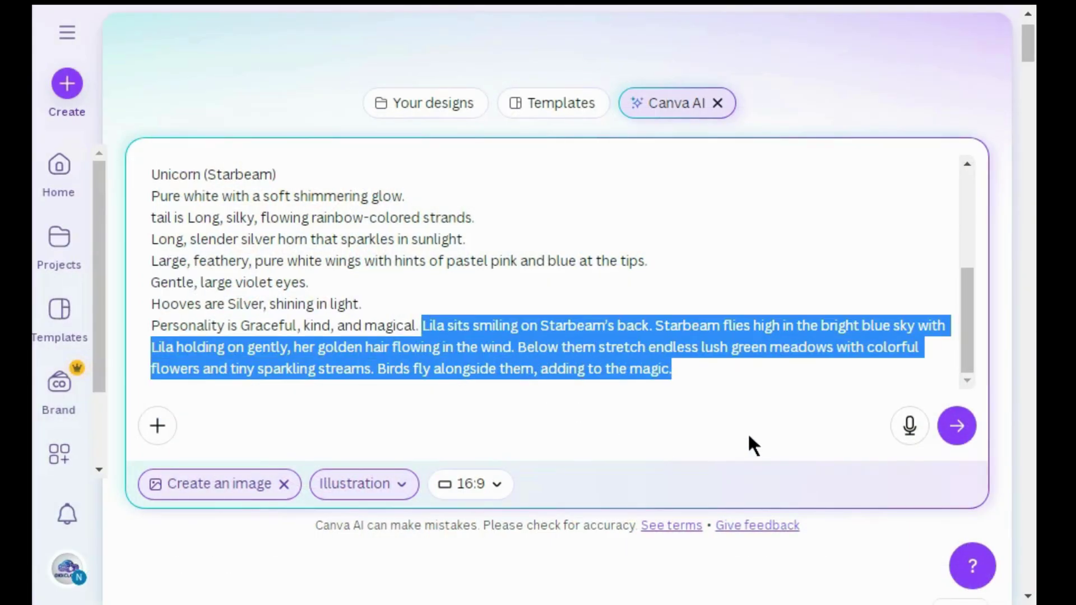
- Replace the flying-above-meadows scene text in the prompt with the Part 4 golden castle scene and generate the images
key("BackSpace")
key("ctrl+v")
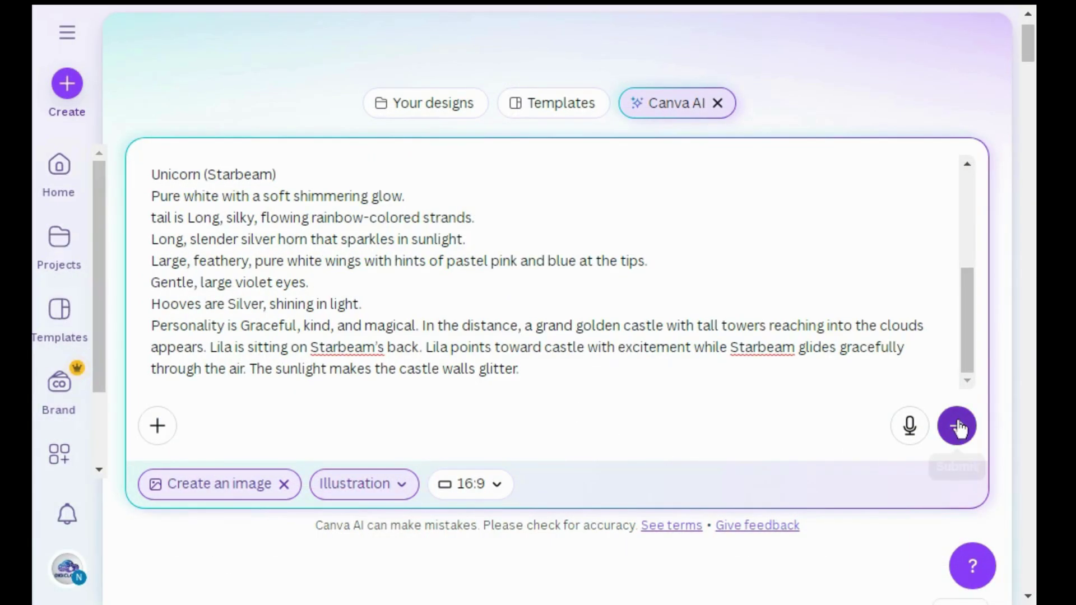
left_click(958, 427)
left_click_drag(1027, 52, 1028, 73)
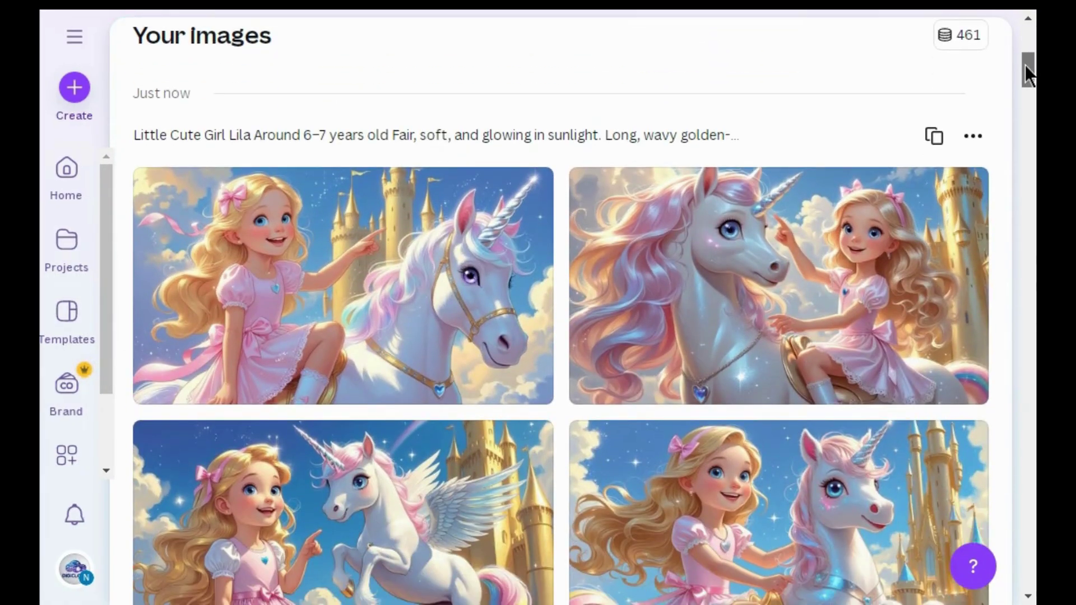
scroll(1027, 72, "down", 1)
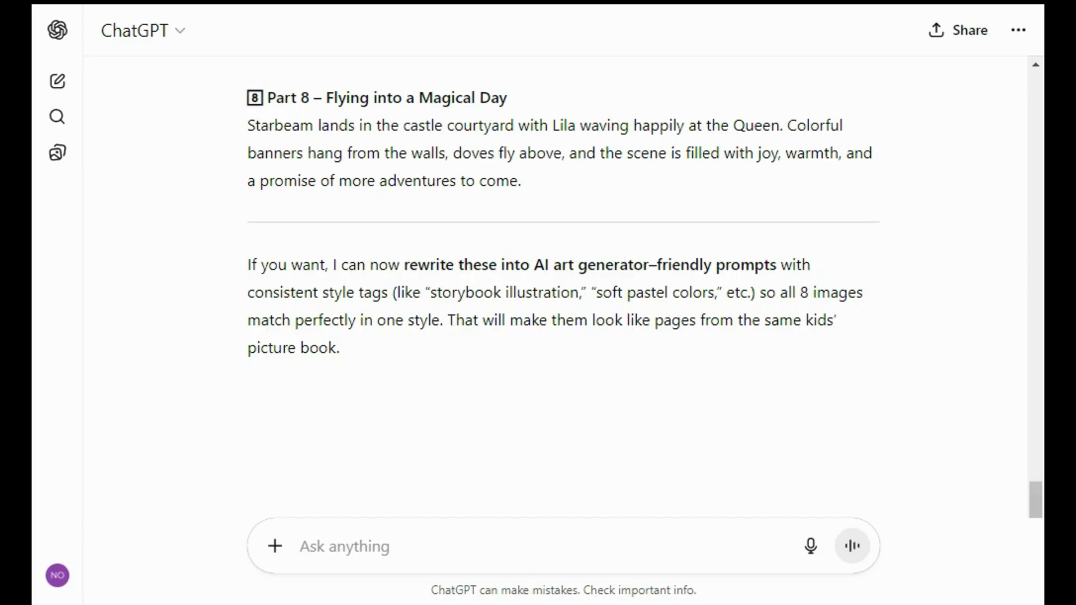
- Ask ChatGPT to "now write video scene prompts for each part" and read through the scene prompts
type("now write video scene prompts for each parts")
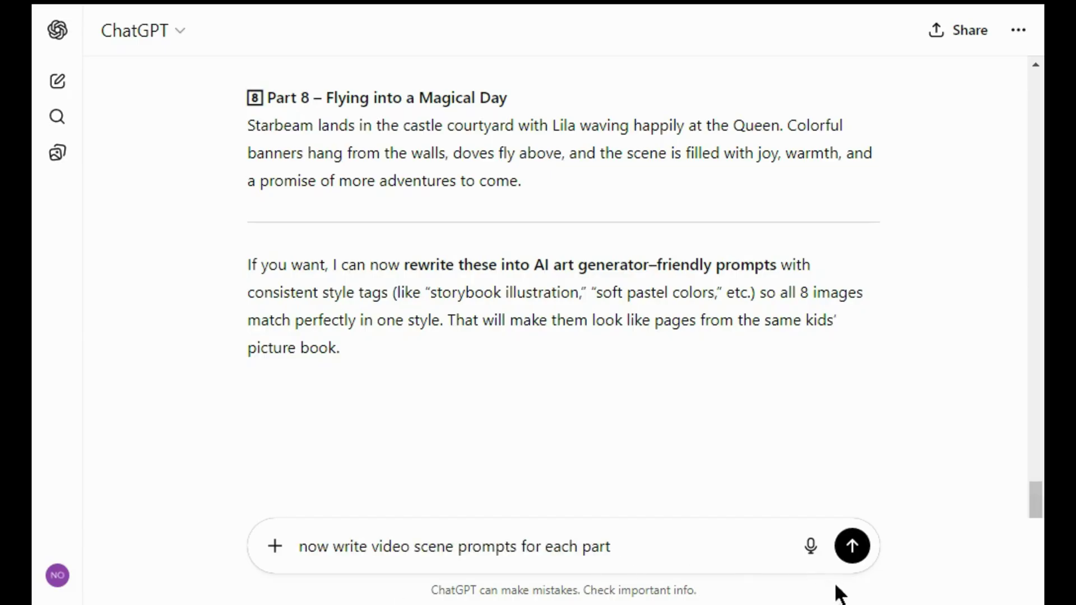
left_click(852, 554)
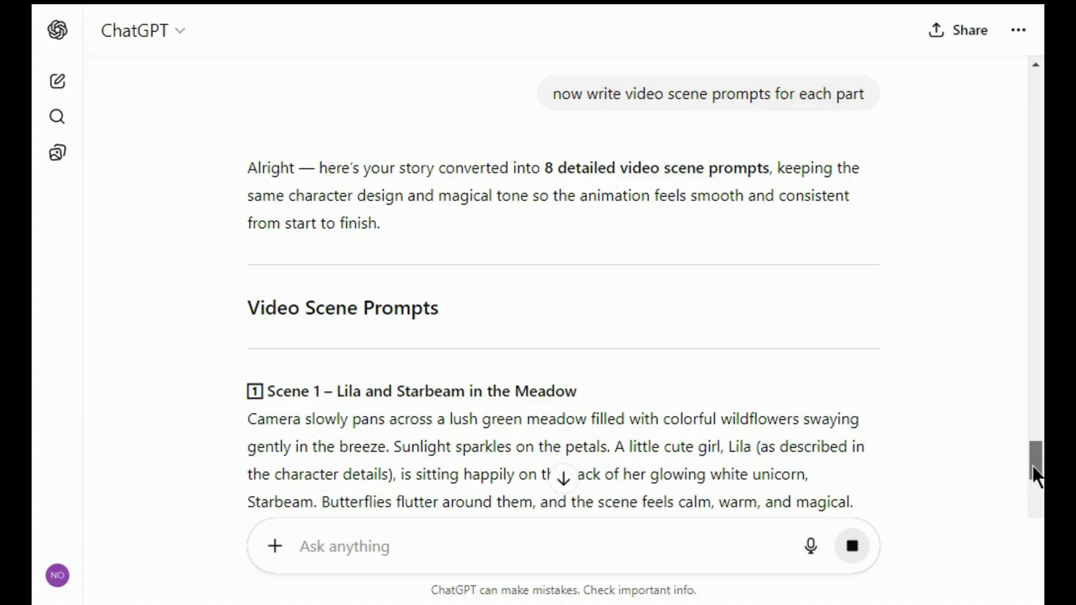
scroll(1035, 482, "down", 5)
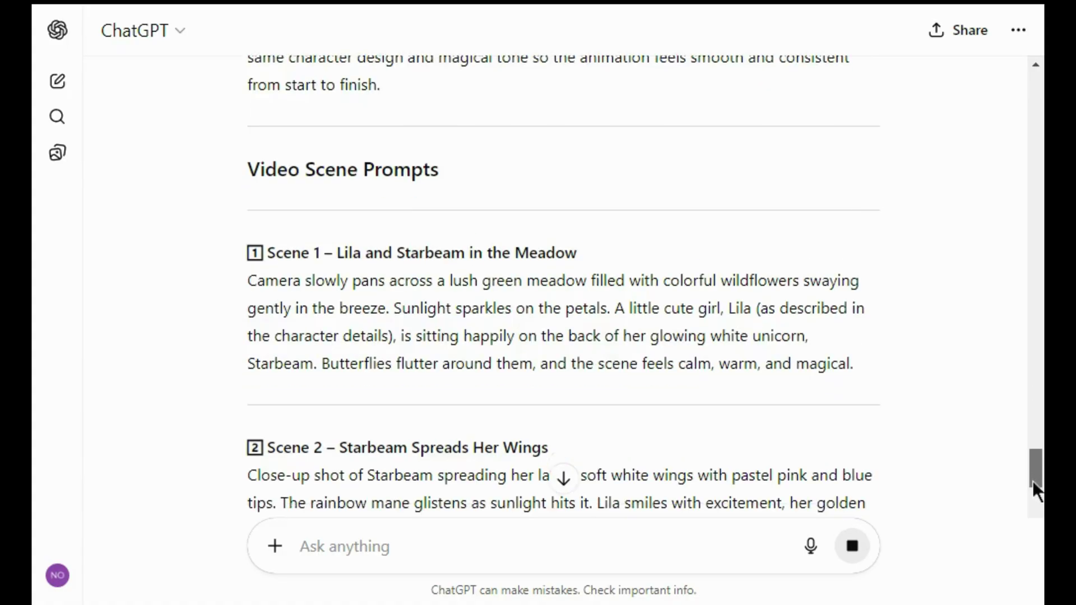
scroll(1032, 488, "down", 7)
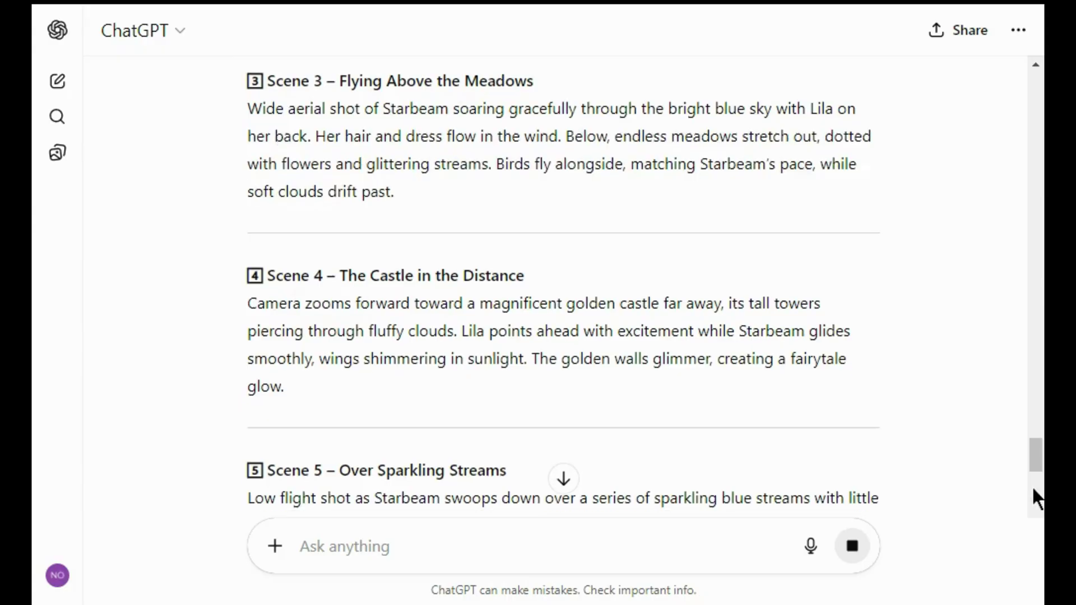
scroll(1032, 488, "down", 7)
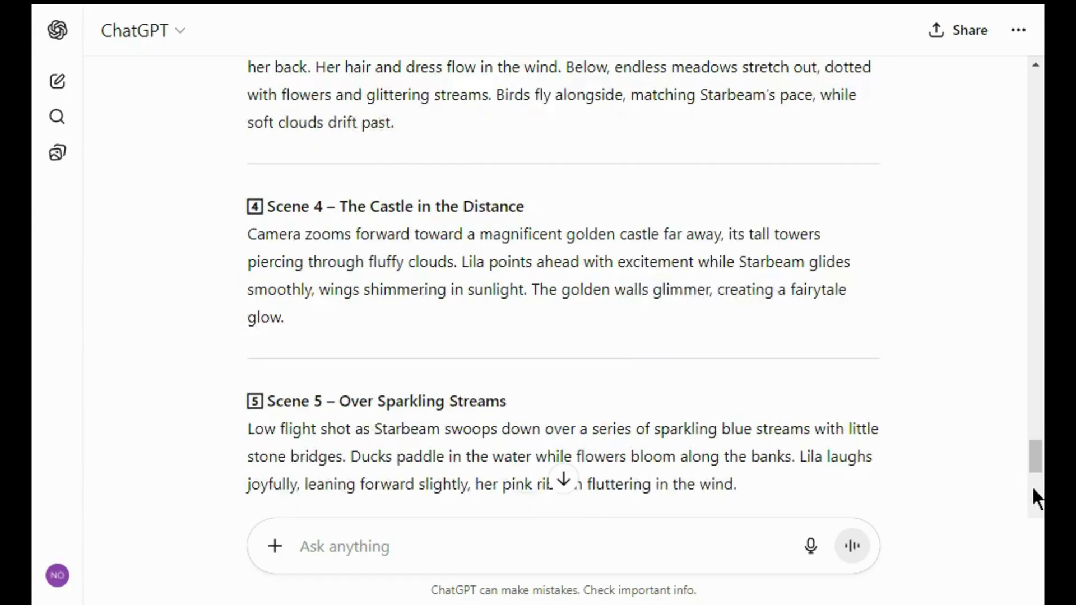
left_click_drag(1032, 488, 1029, 507)
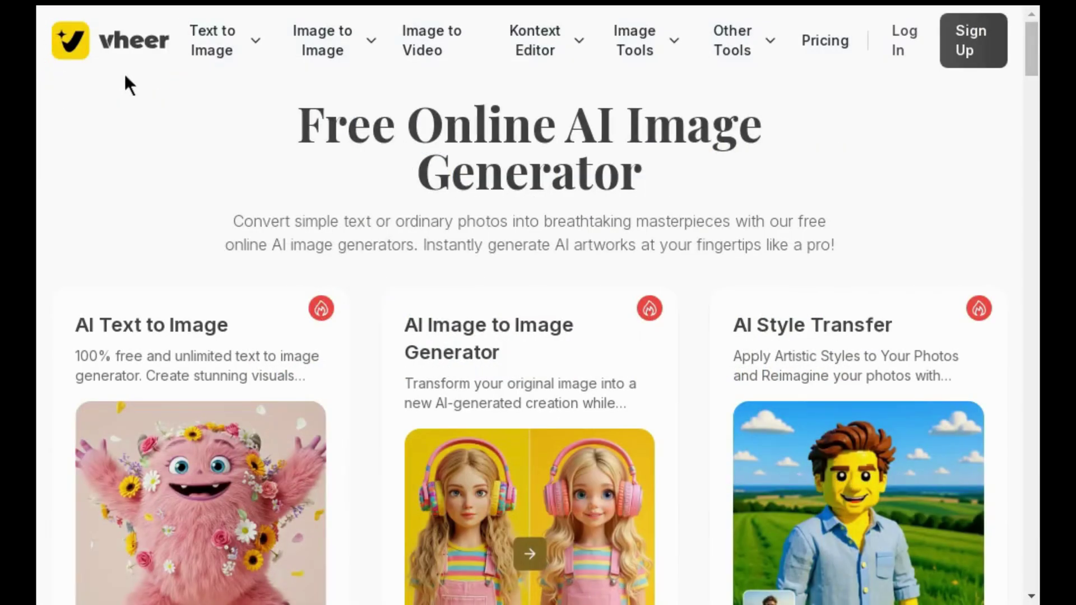
- Open Vheer's AI Image To Video Generator and upload the picture 1.jpg
left_click(425, 51)
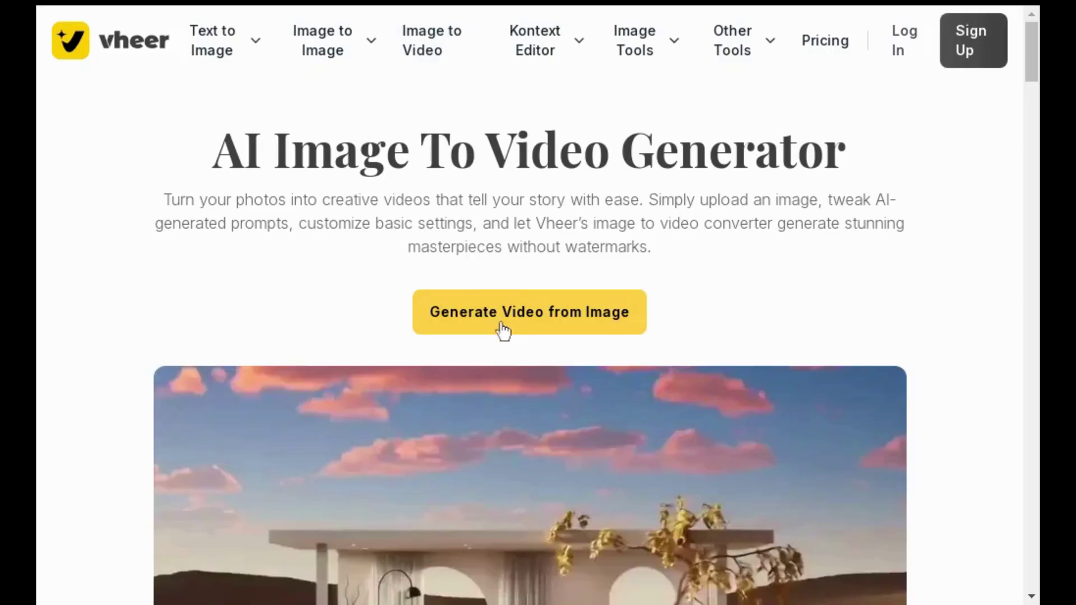
left_click(503, 331)
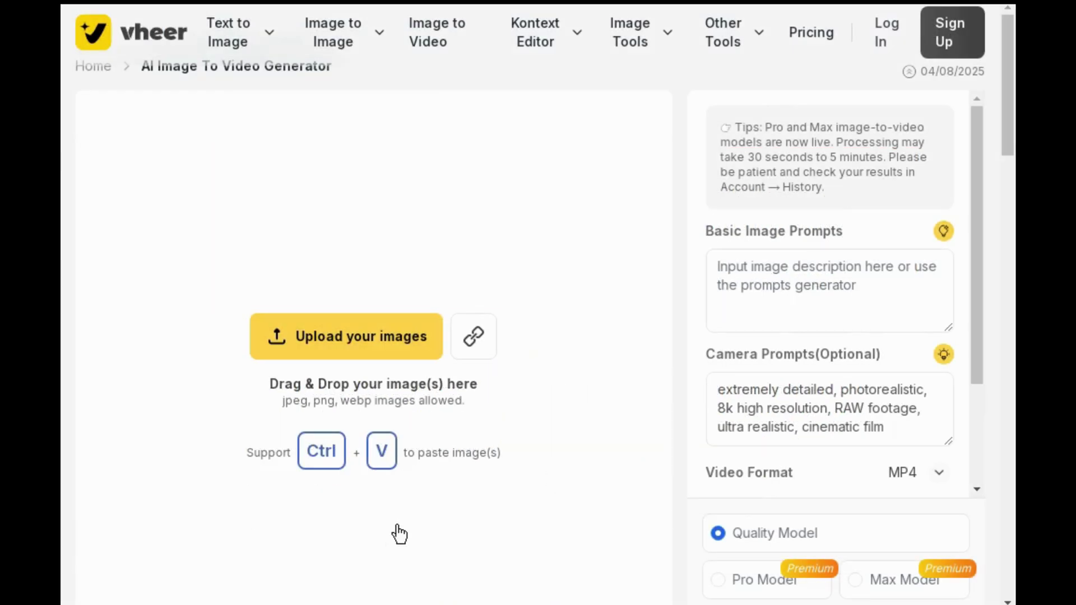
left_click(377, 352)
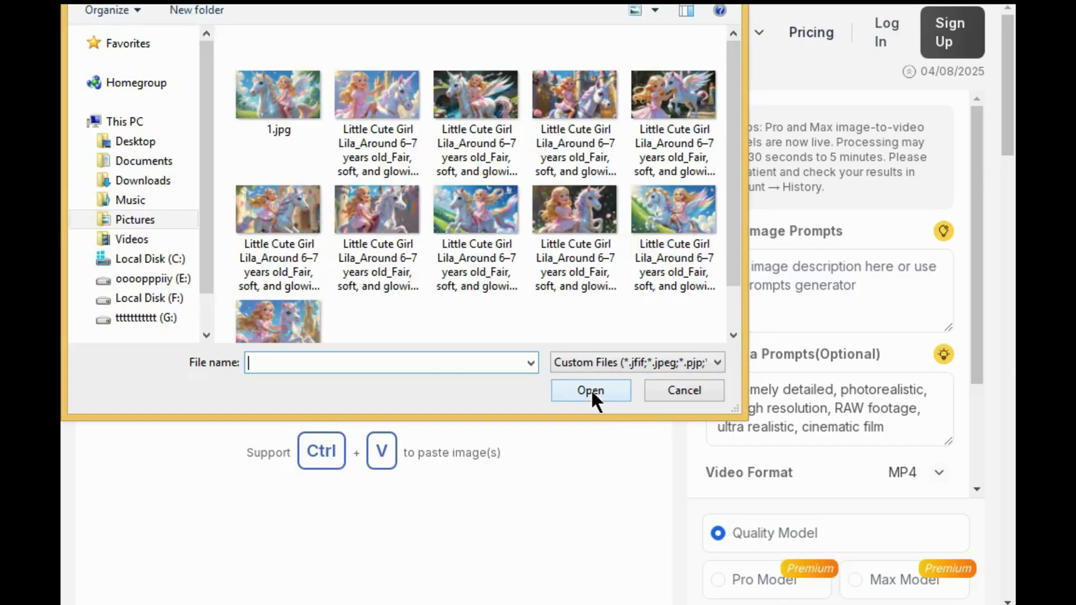
left_click(291, 129)
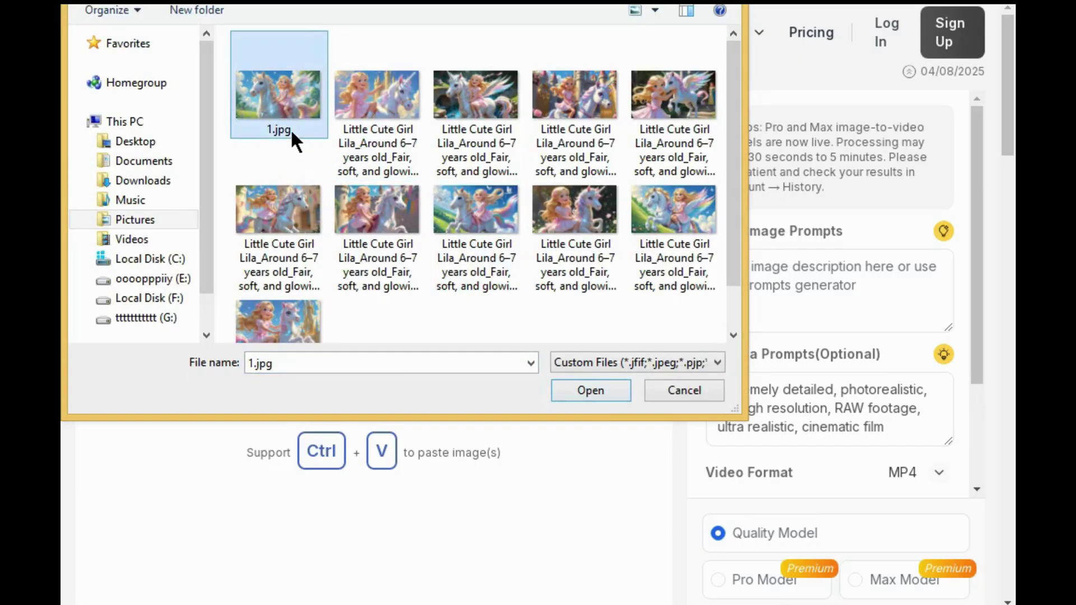
left_click(561, 388)
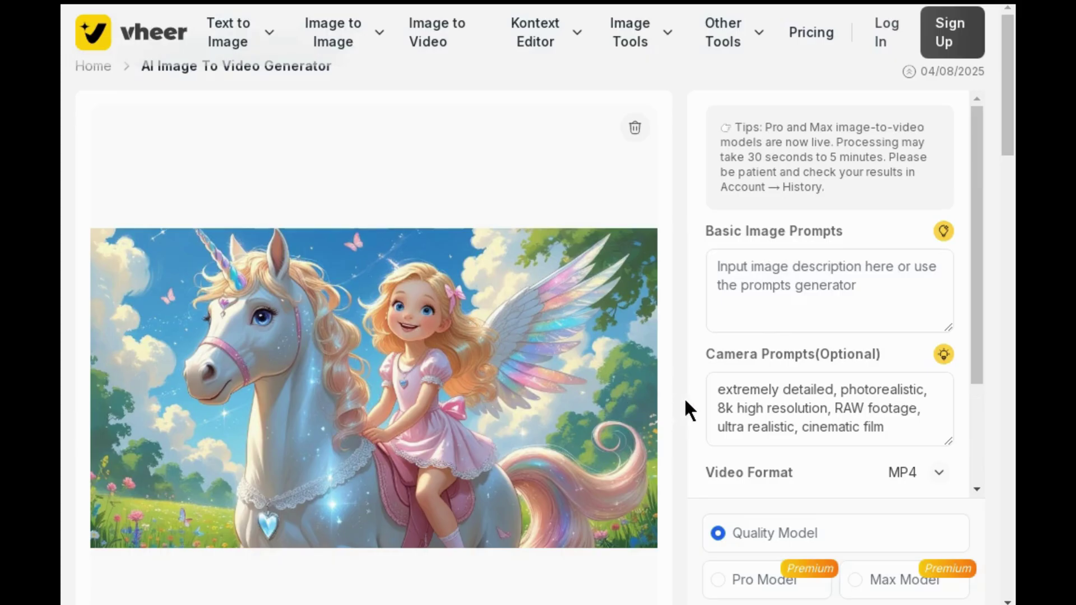
- Insert the meadow scene prompt before the default text in the camera prompts
left_click(714, 388)
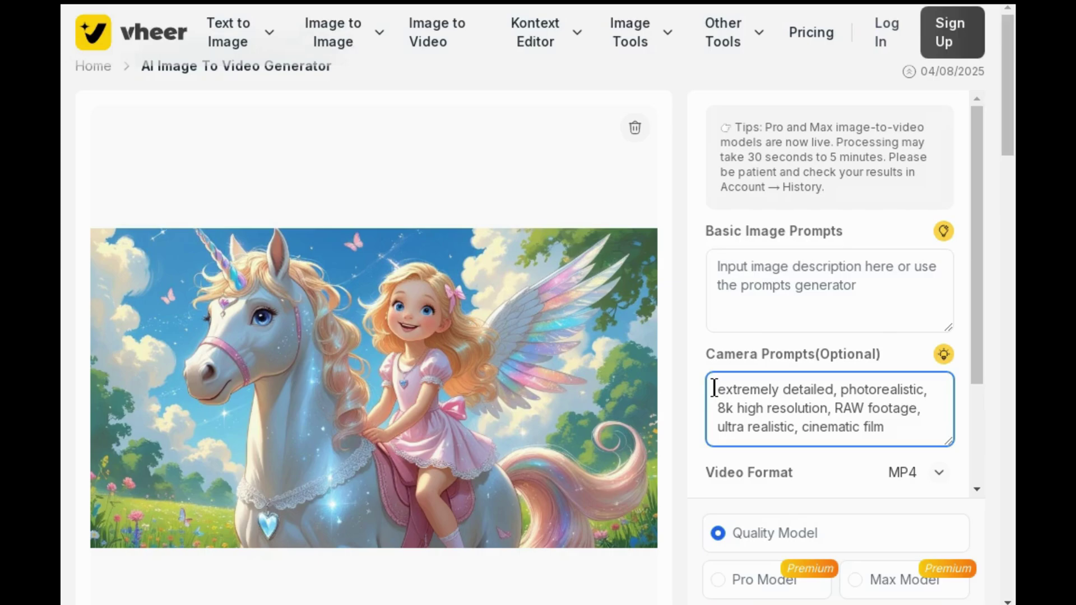
key("ctrl+v")
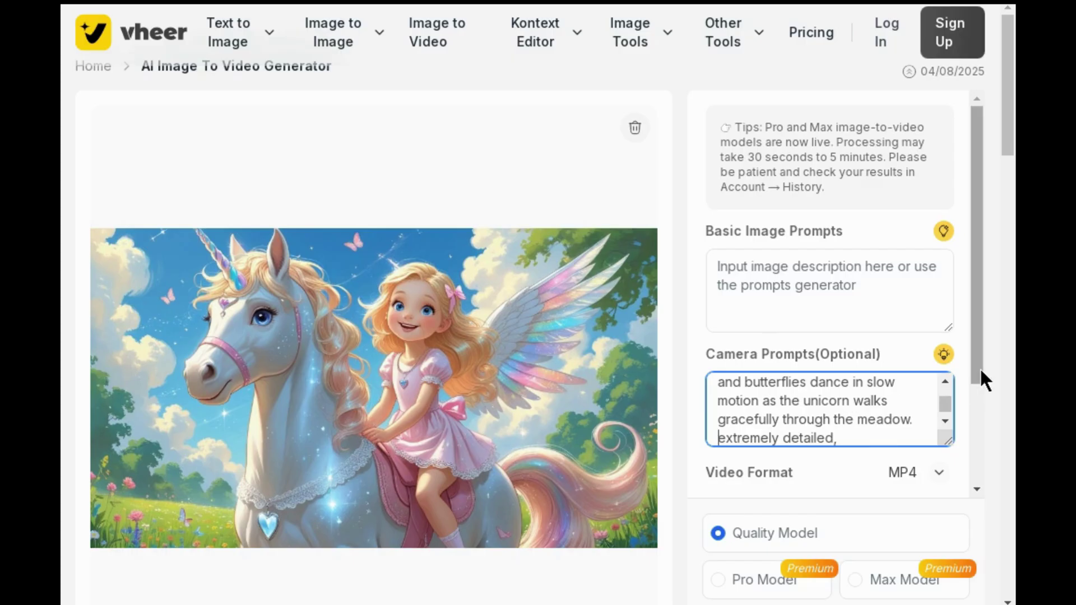
- Examine the available options for video format, length, frame rate and dimension
left_click_drag(976, 364, 970, 460)
left_click(937, 331)
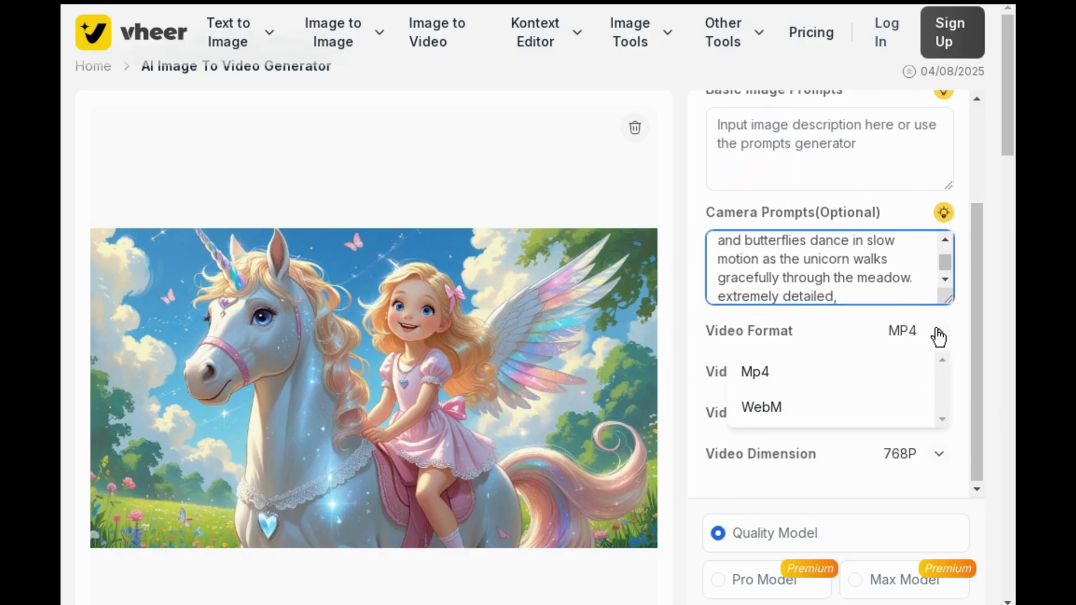
left_click(956, 370)
left_click(947, 375)
left_click(957, 417)
left_click(953, 411)
left_click(953, 420)
left_click(949, 456)
left_click(967, 446)
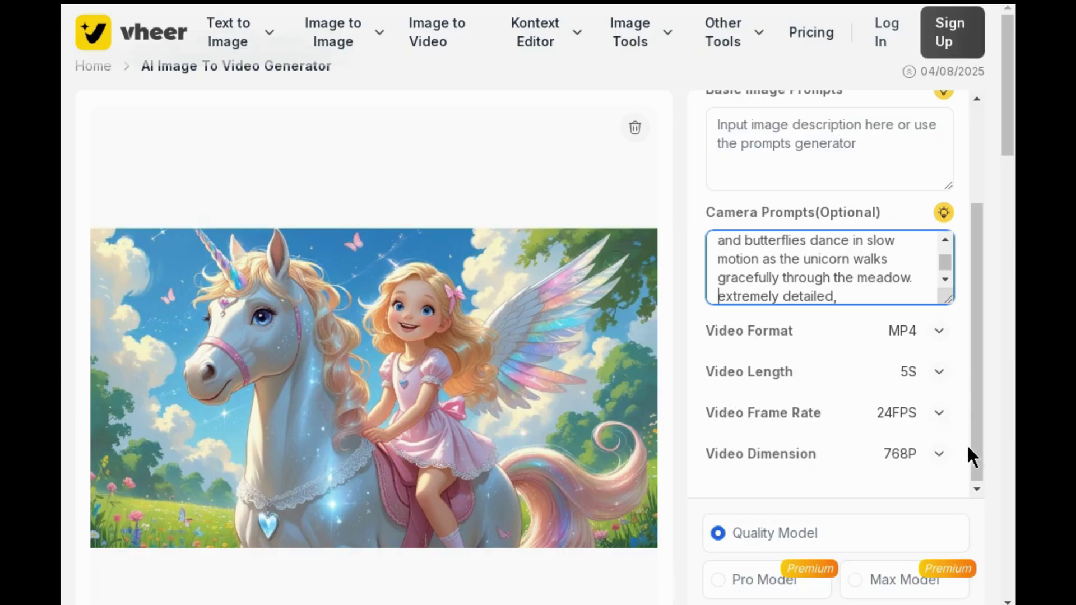
- Generate the meadow video with the Quality Model and download the finished clip
left_click_drag(1011, 67, 1011, 87)
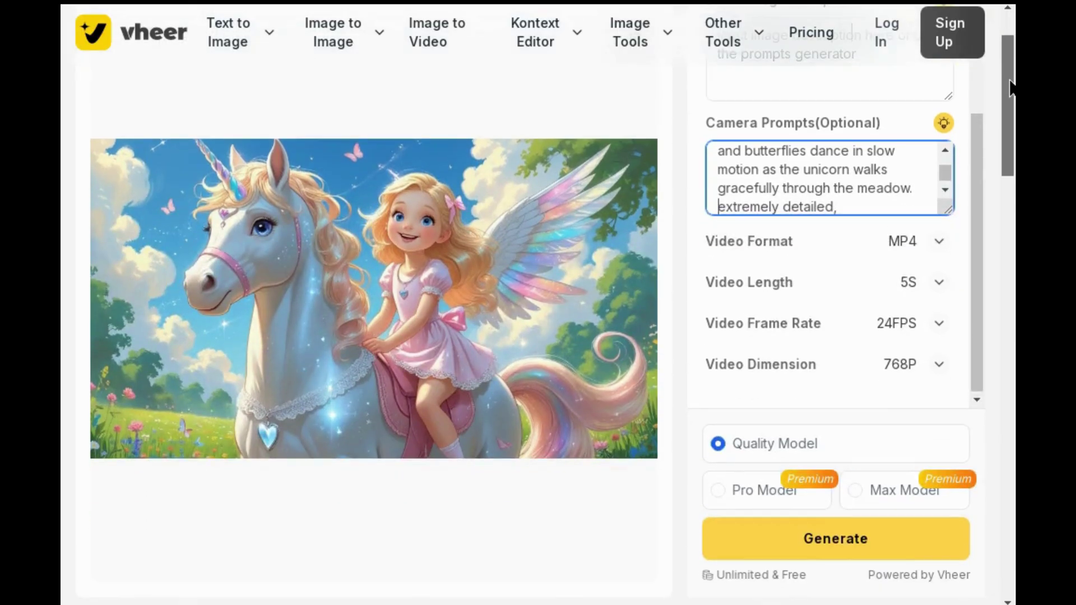
left_click(849, 539)
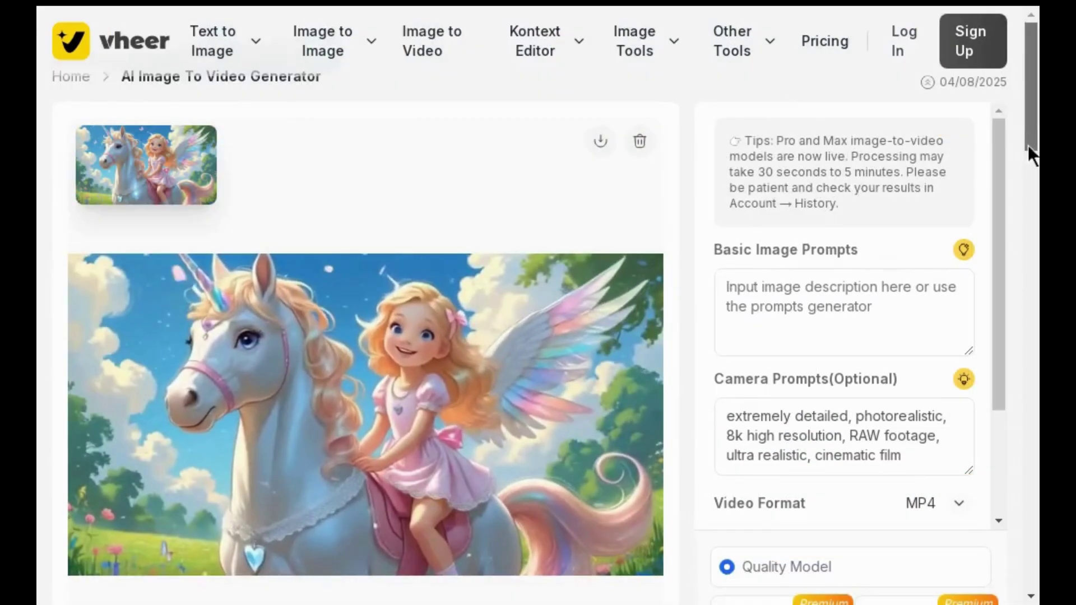
left_click_drag(1028, 144, 1028, 150)
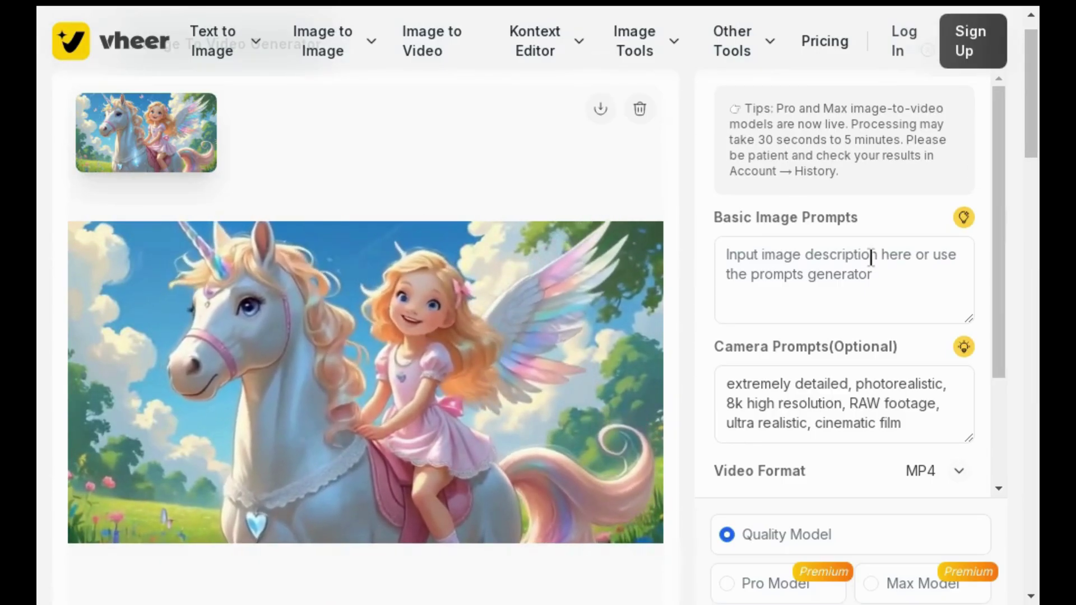
left_click(598, 110)
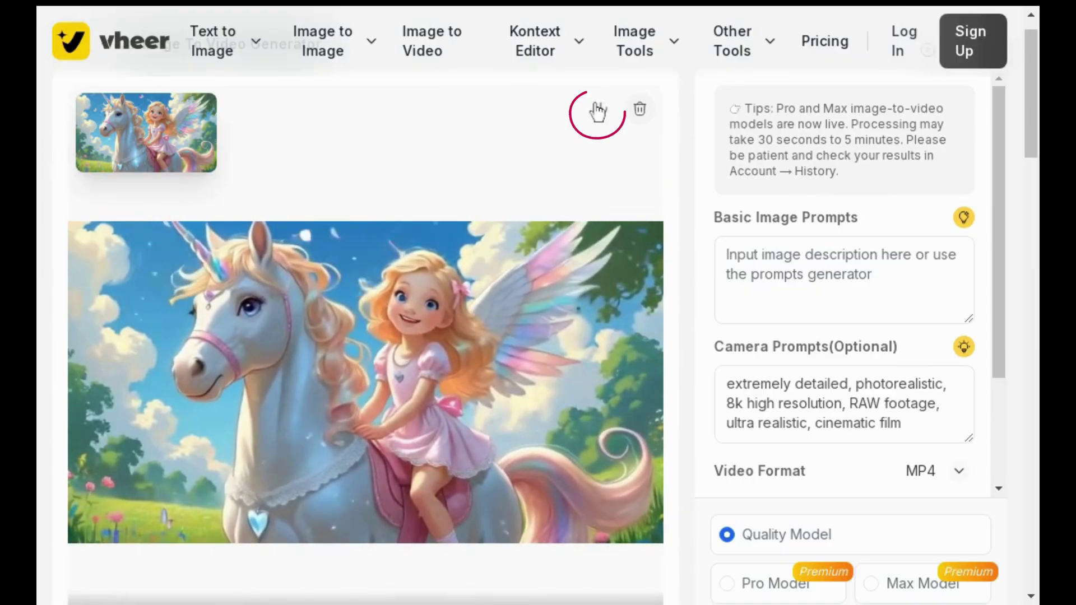
left_click(598, 110)
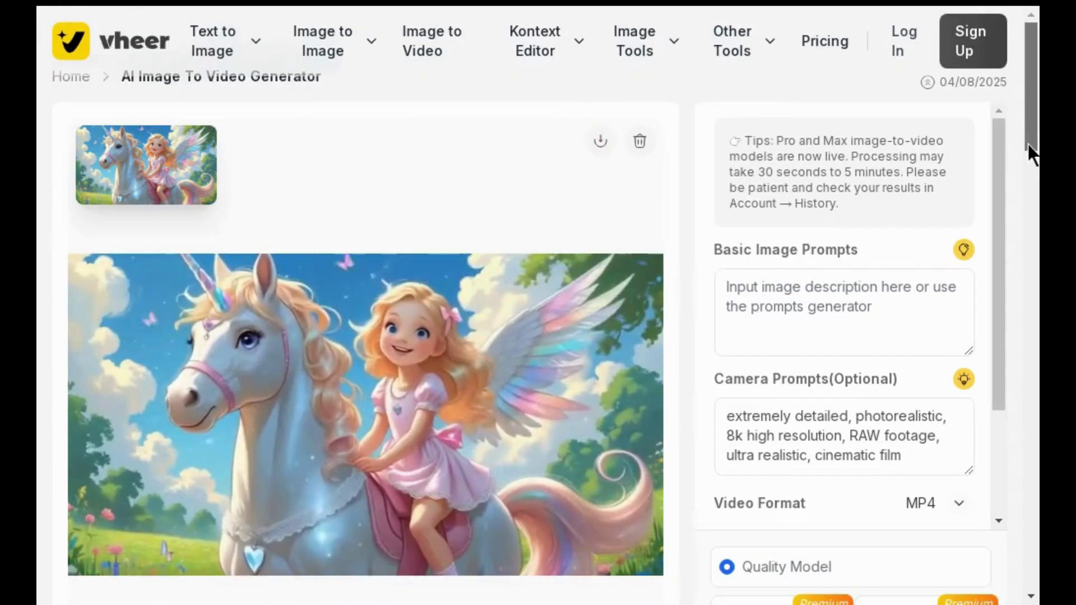
left_click_drag(1028, 143, 1027, 150)
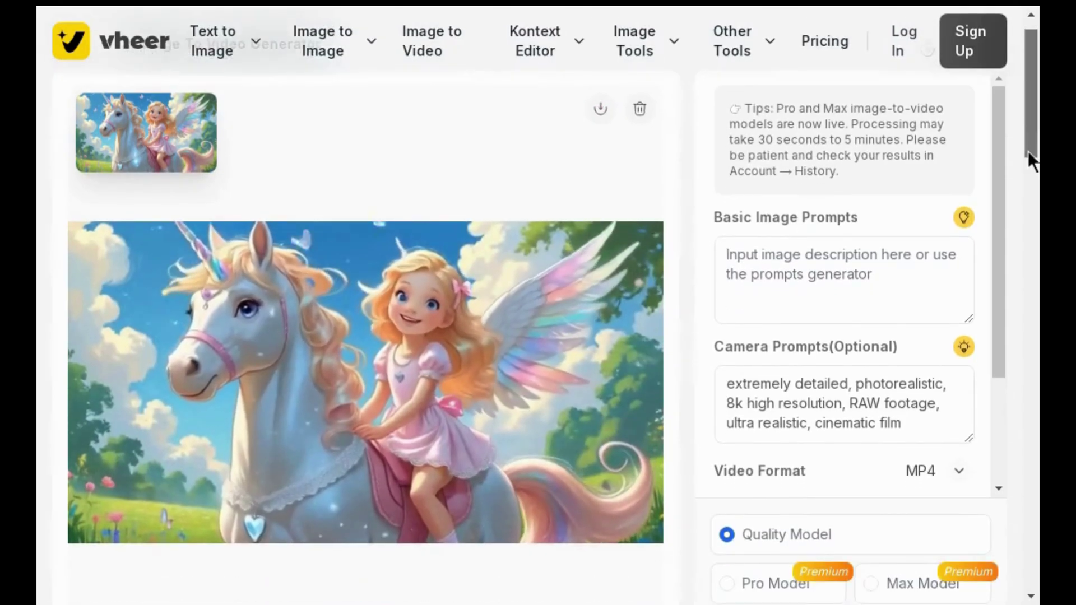
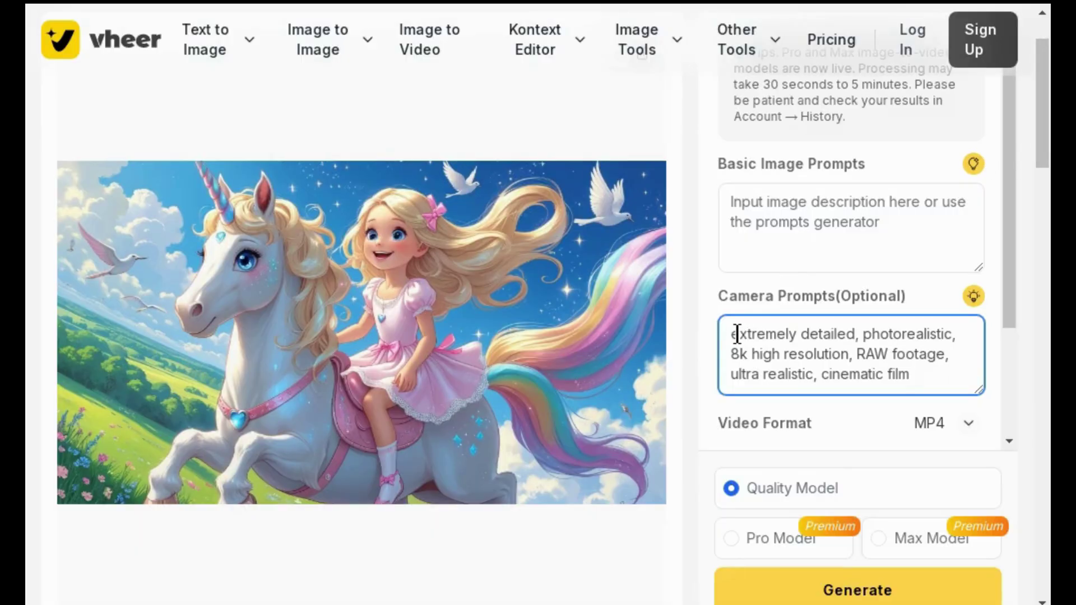
- Insert the sky-flight scene prompt before the default camera prompt text and generate the video from the flying unicorn picture
key("ctrl+v")
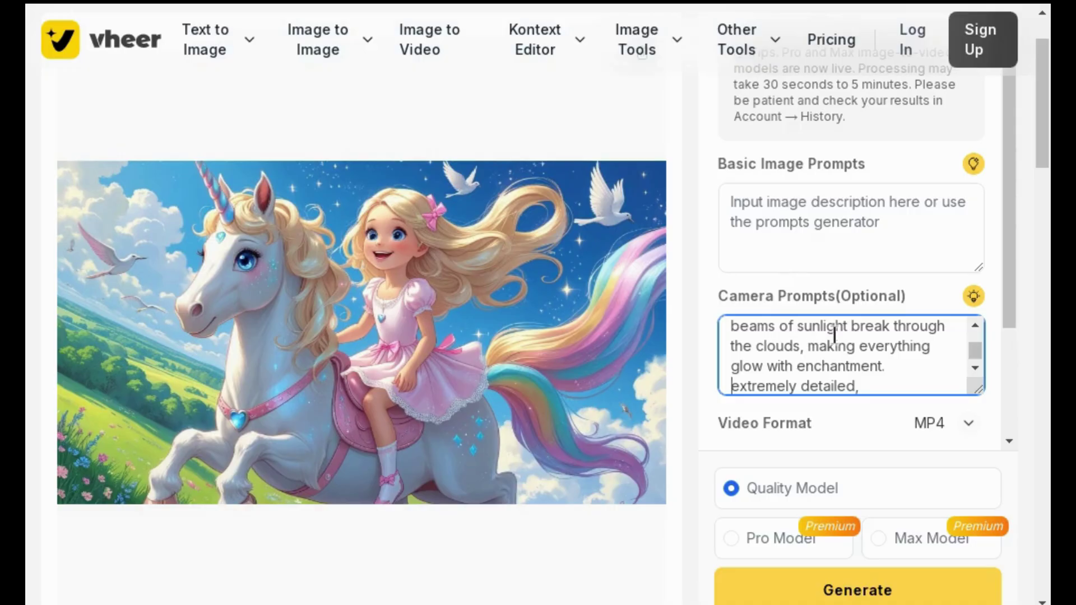
left_click_drag(1043, 163, 1039, 174)
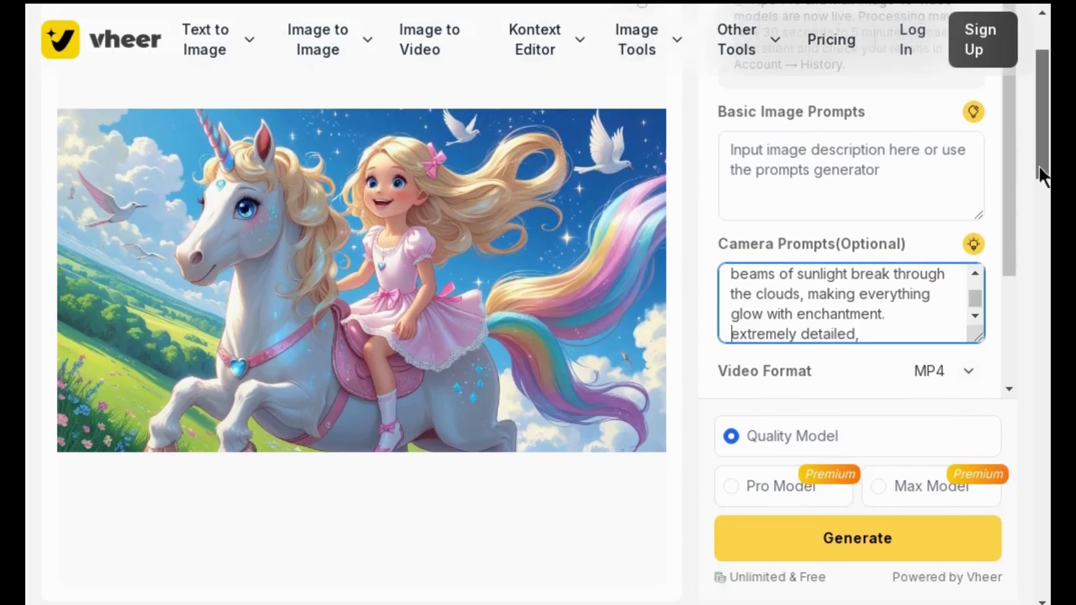
left_click(865, 543)
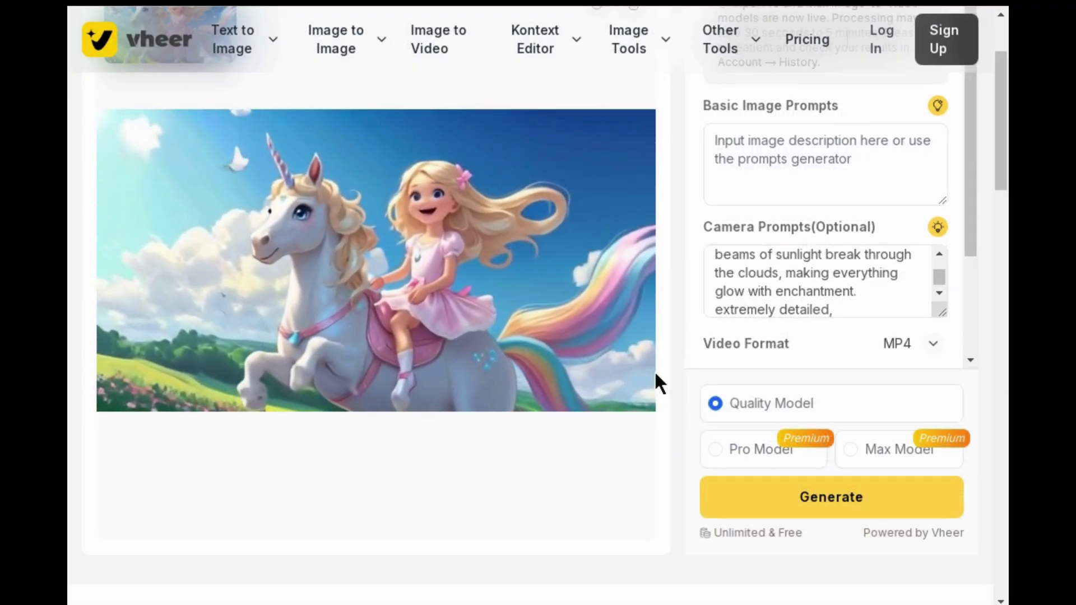
- Download the finished sky-flight video clip
mouse_move(631, 437)
left_click(632, 496)
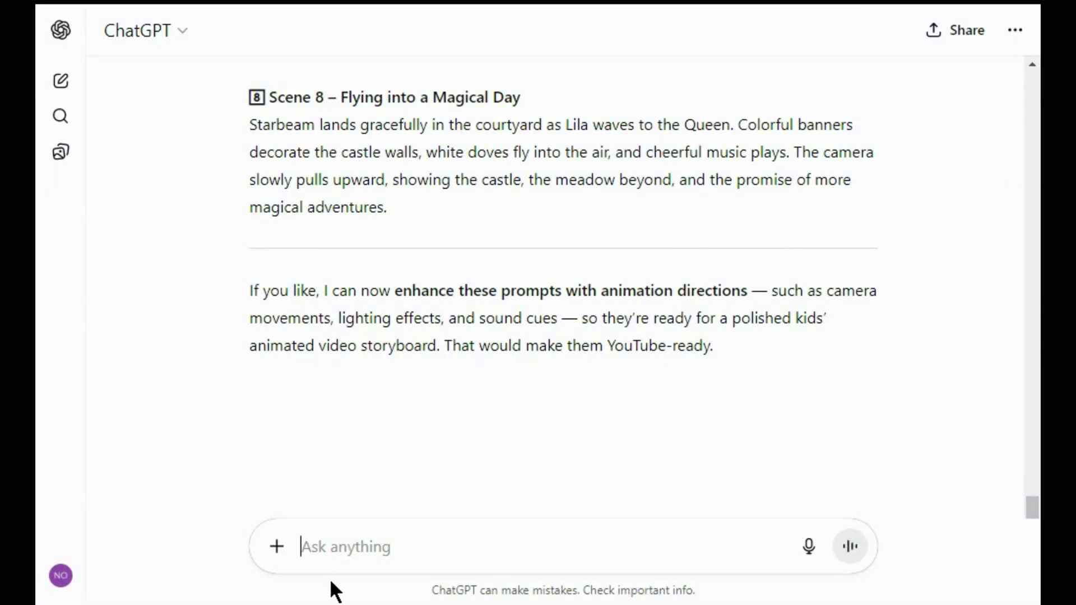
- Switch to ChatGPT and send the request "now write short voiceover for each part"
type("now write short voiceover for each part")
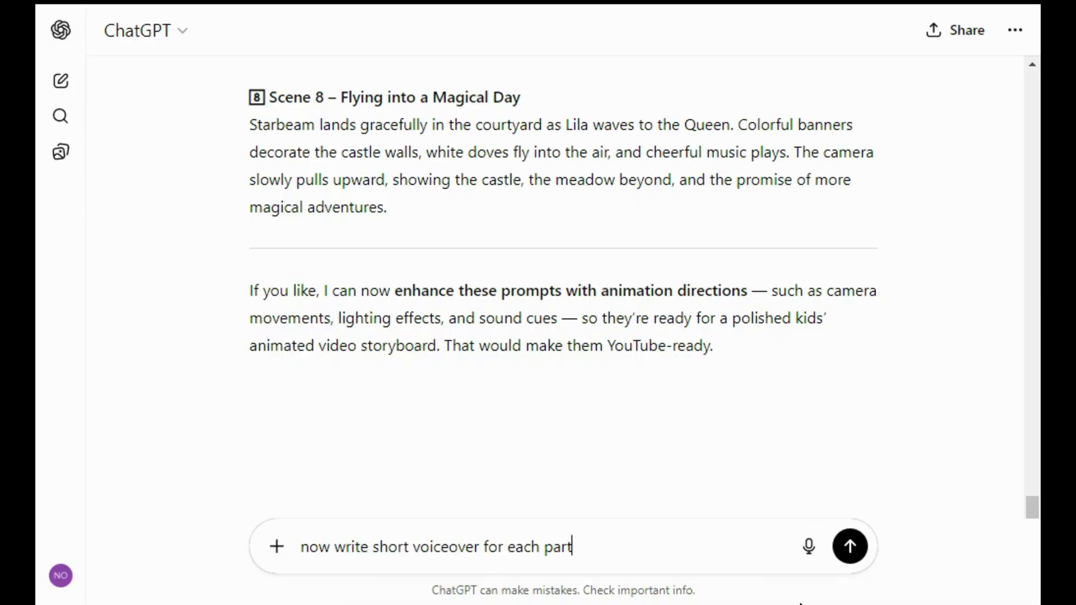
left_click(849, 548)
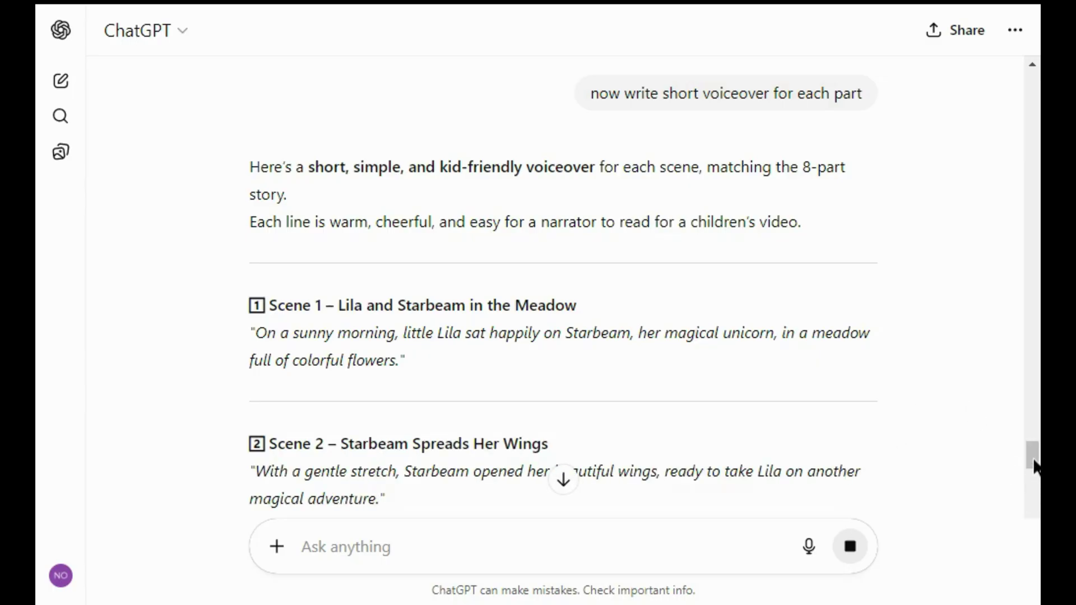
left_click_drag(1034, 465, 1019, 503)
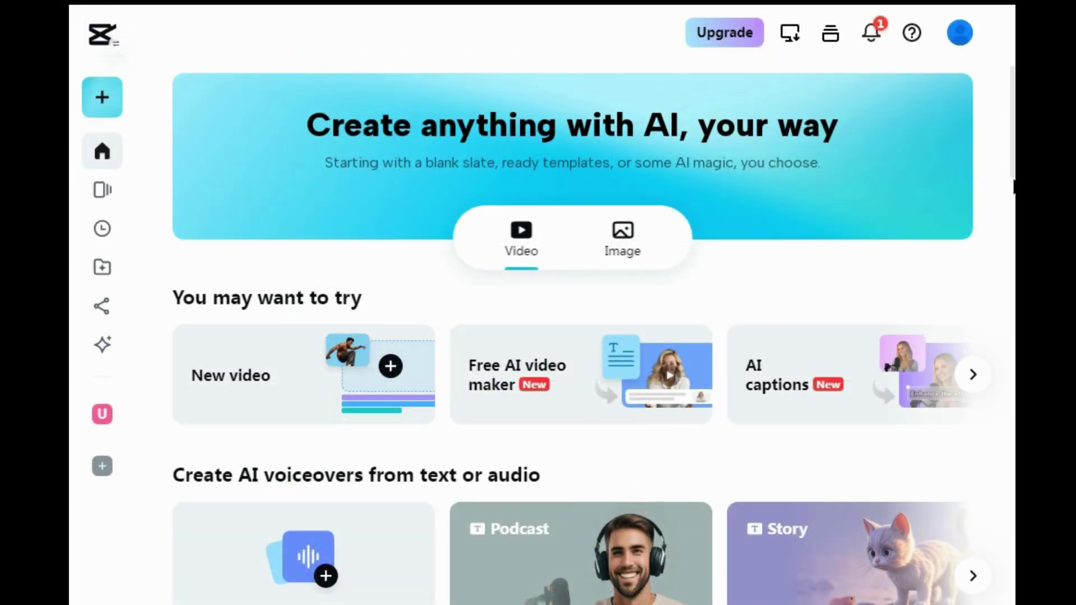
- Open a new AI voiceover in CapCut and insert ChatGPT's Scene 1 line beginning "On a sunny morning, little Lila sat happily on Starbeam"
left_click_drag(1013, 184, 1012, 209)
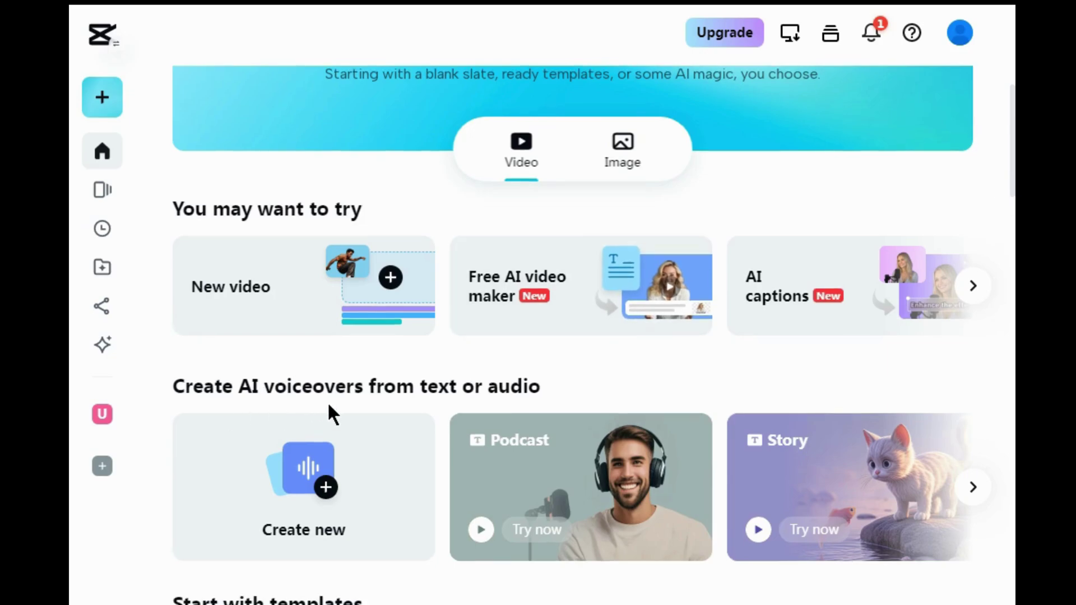
left_click(299, 506)
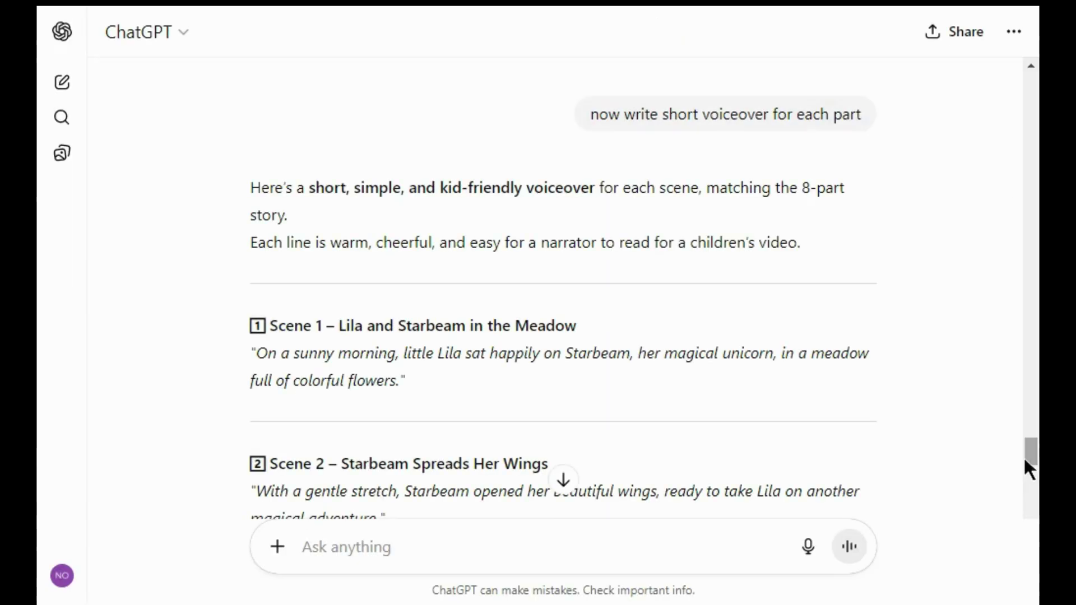
left_click_drag(1025, 456, 1023, 466)
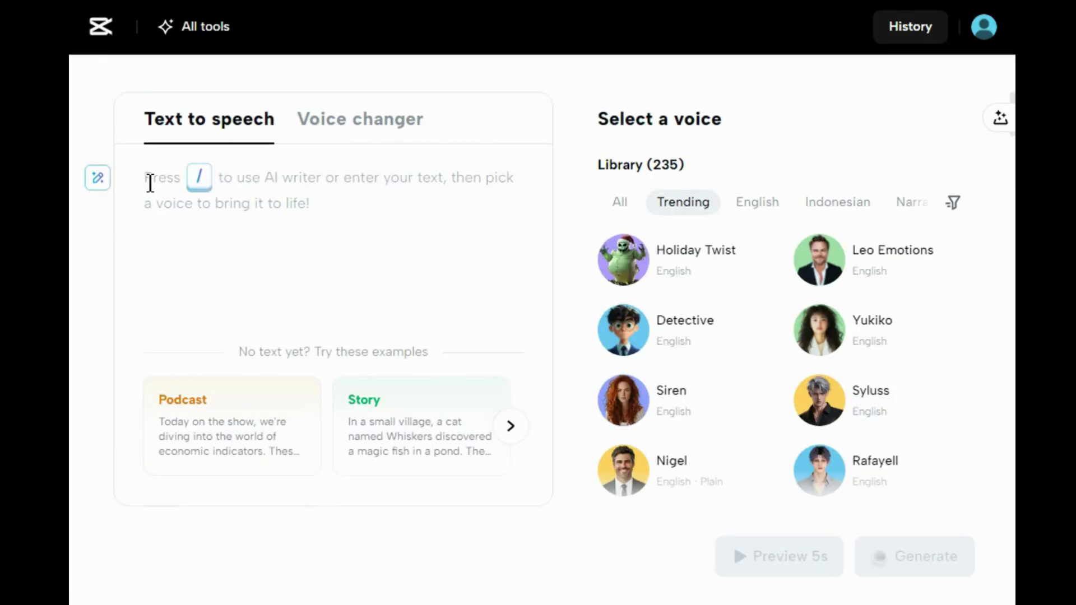
type("On a sunny morning, little Lila sat happily on Starbeam, her magical unicorn, in a meadow full of colorful flowers.\"")
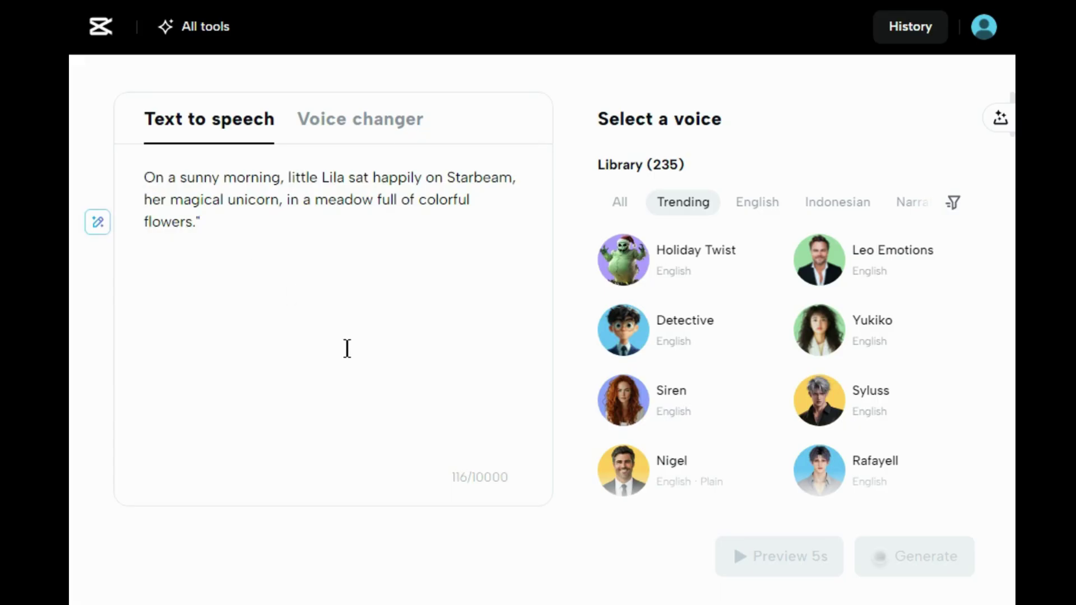
- Listen to the Siren, Detective, Holiday Twist, Leo Emotions, Yukiko and Syluss voice samples to compare narrators
mouse_move(623, 408)
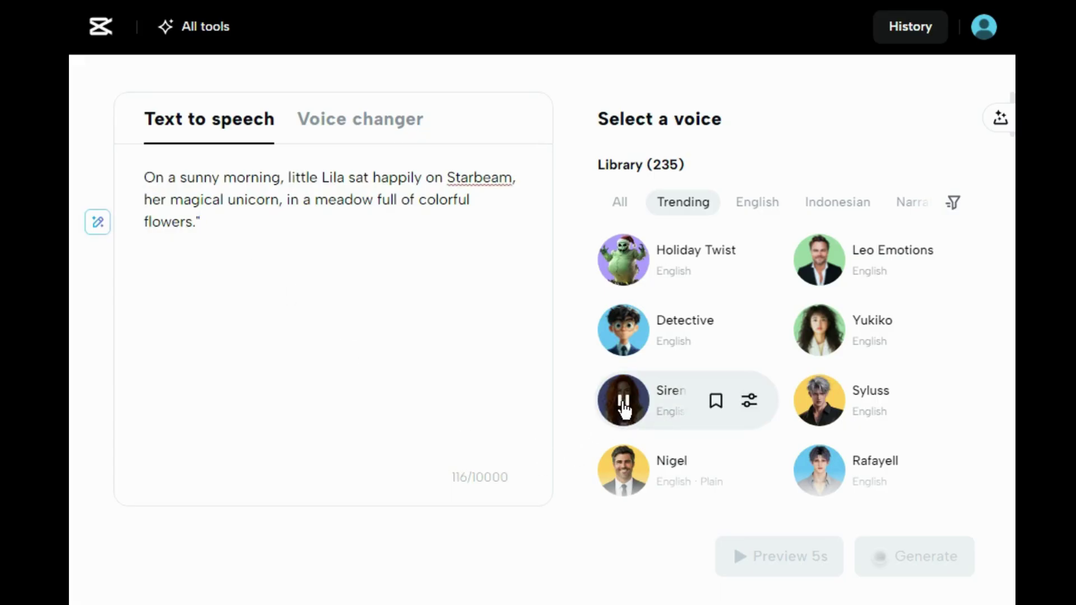
left_click(626, 335)
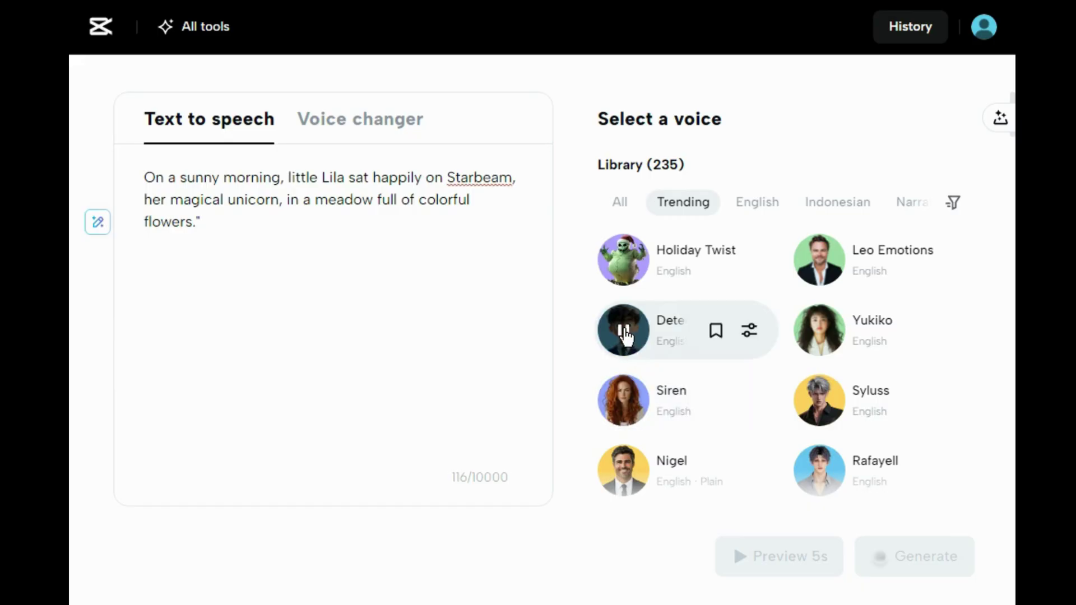
left_click(620, 255)
left_click(818, 262)
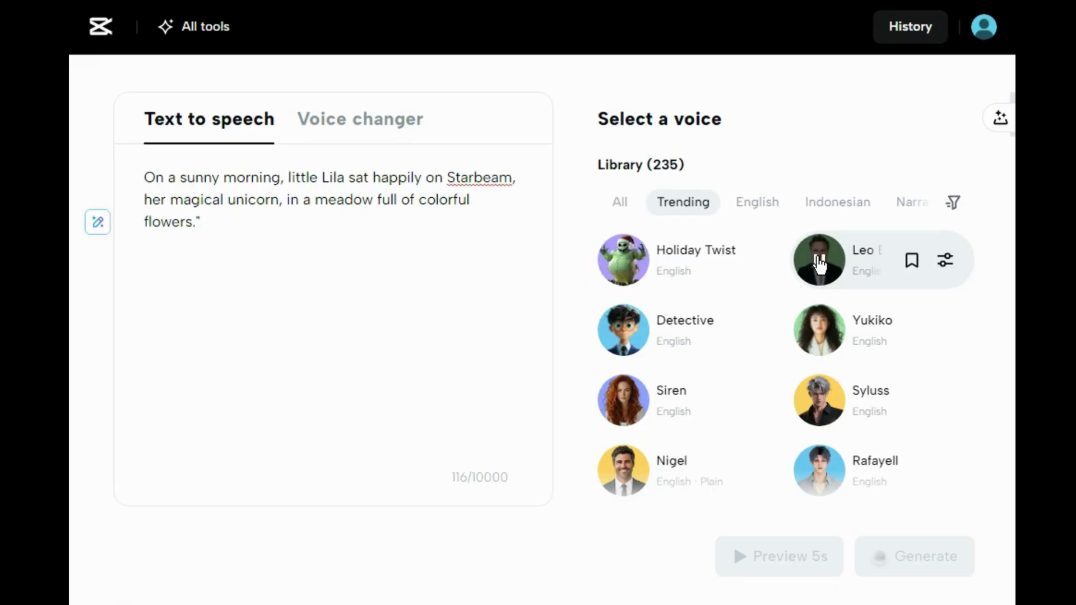
left_click(819, 333)
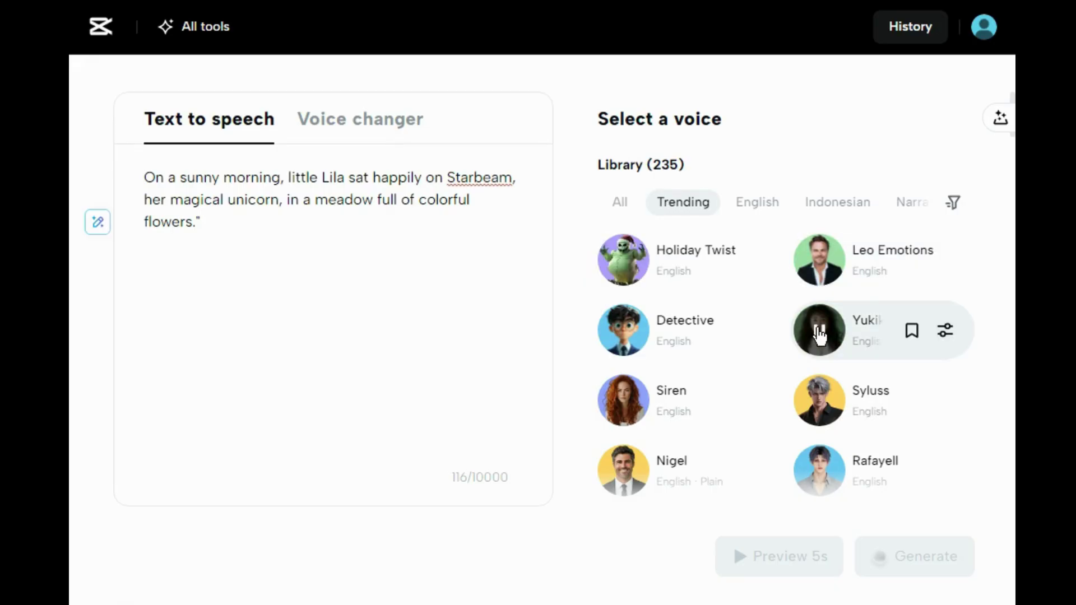
left_click(818, 399)
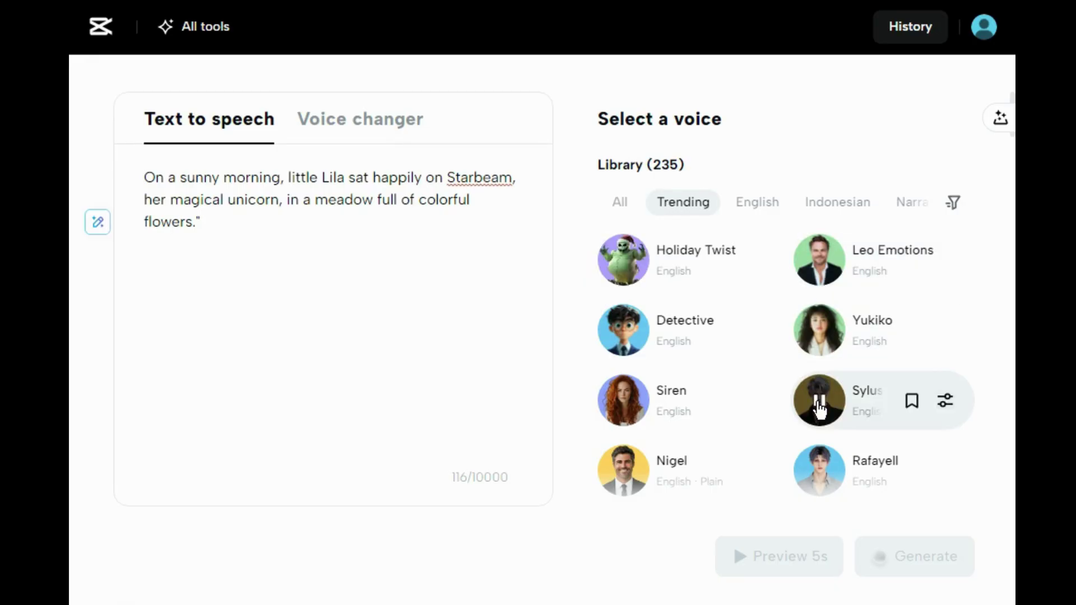
- Generate the Scene 1 voiceover with the Siren voice and download it as an audio file
left_click(691, 400)
left_click(911, 567)
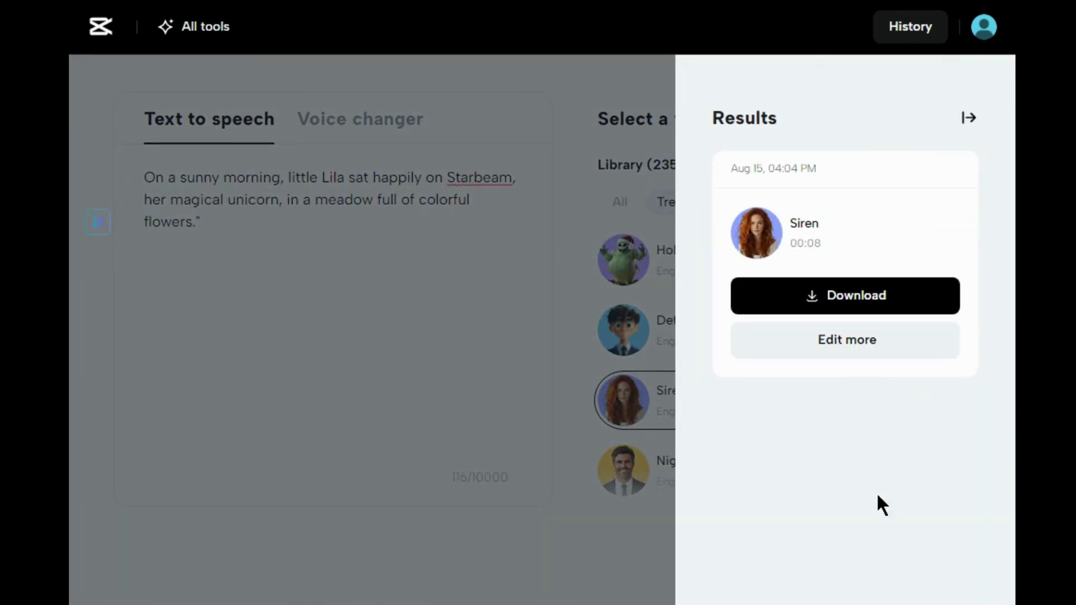
left_click(825, 302)
left_click(807, 358)
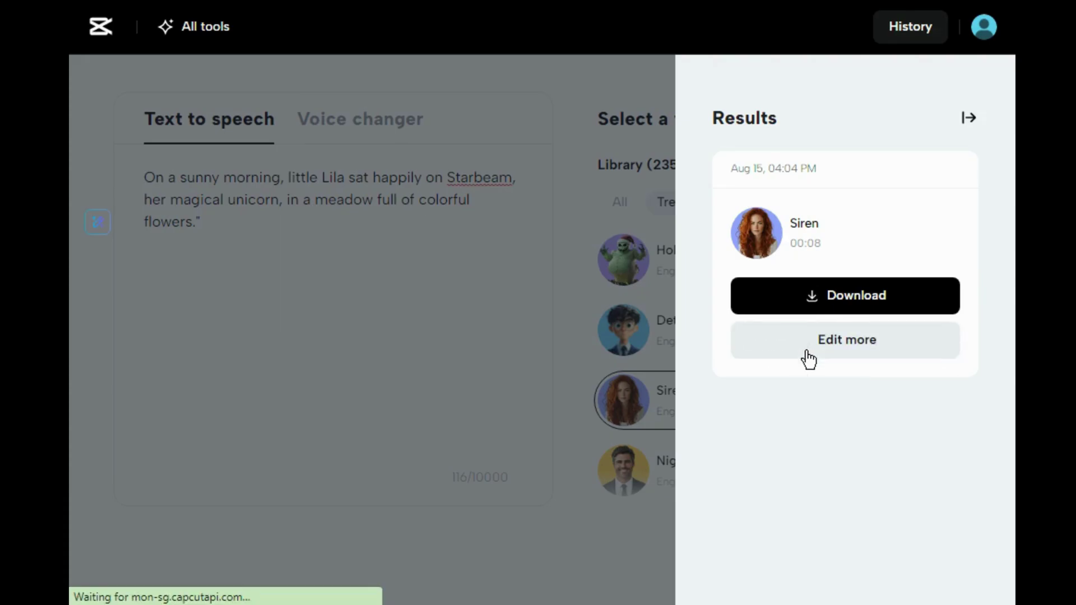
left_click(448, 344)
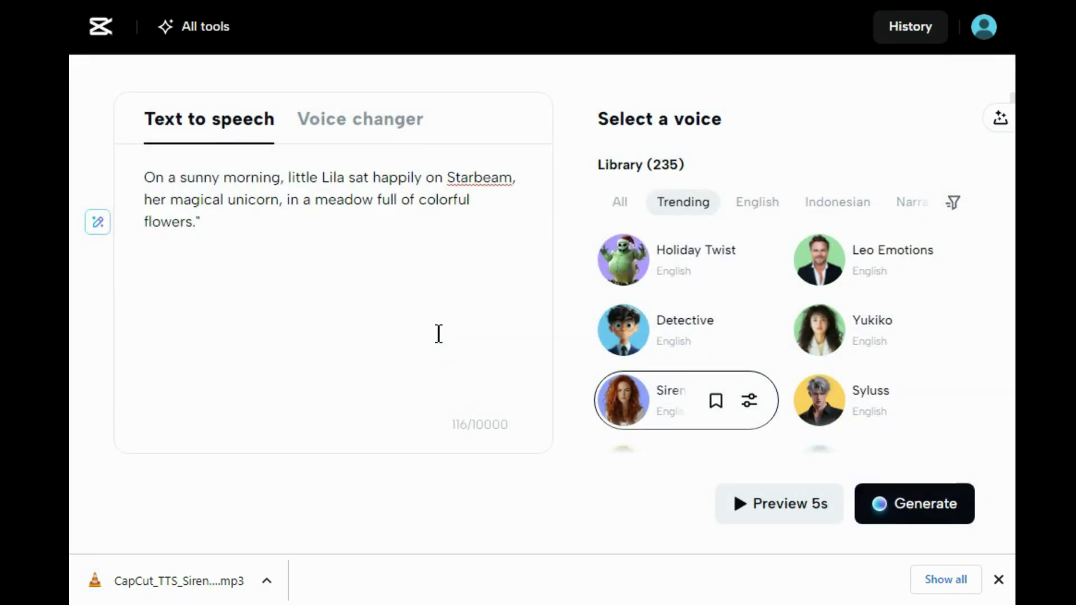
left_click(998, 580)
- Replace the voiceover text with ChatGPT's Scene 2 line beginning "With a gentle stretch, Starbeam opened her beautiful wings"
left_click(147, 177)
left_click_drag(147, 177, 197, 218)
key("BackSpace")
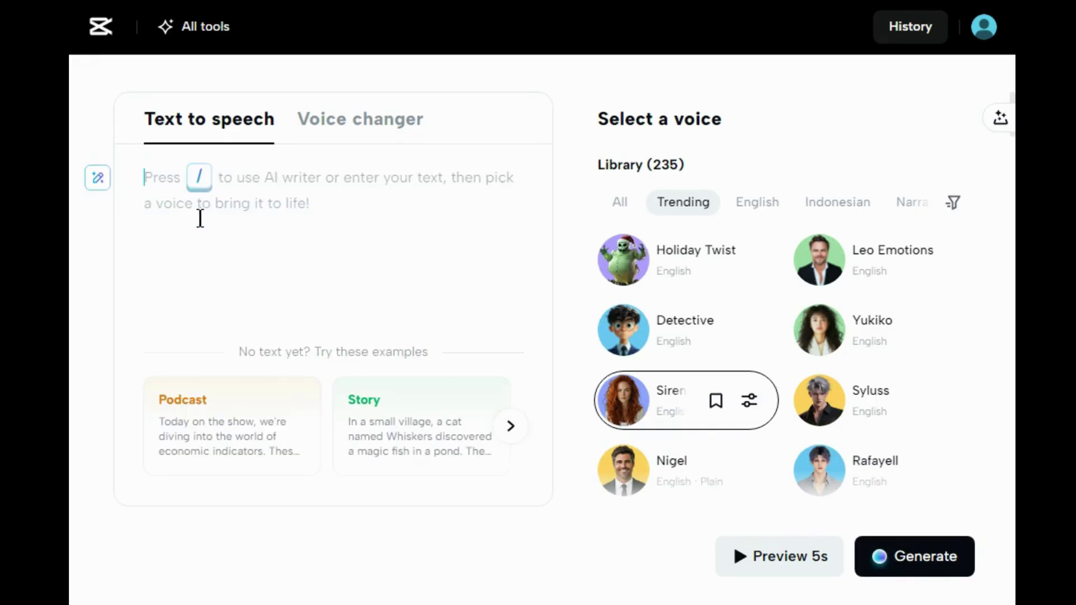
type("With a gentle stretch, Starbeam opened her beautiful wings, ready to take Lila on another magical adventure.")
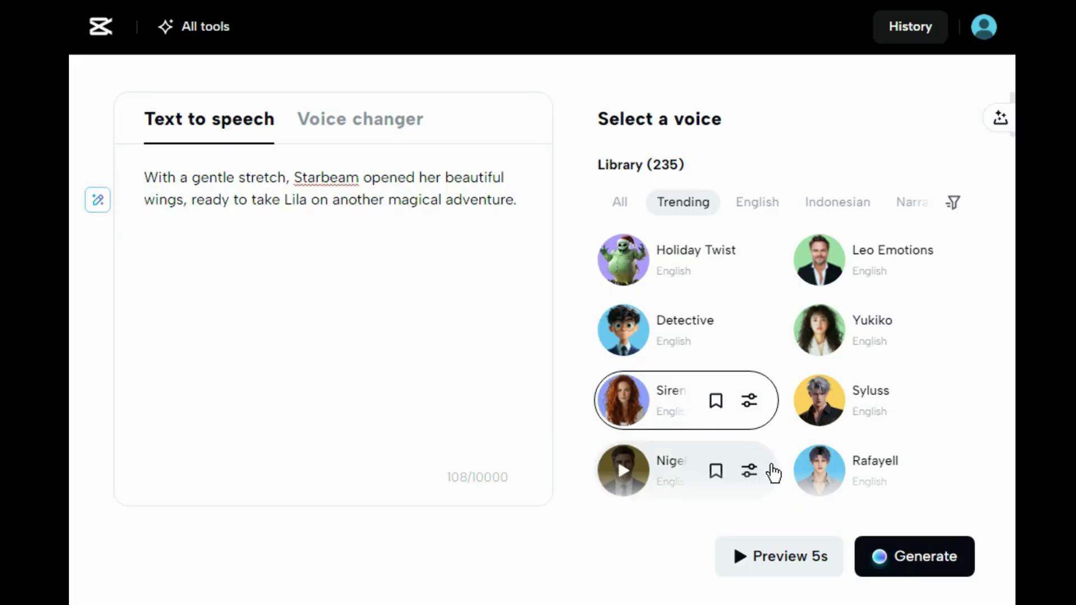
- Generate the Scene 2 voiceover with the Siren voice and download the new result
left_click(880, 555)
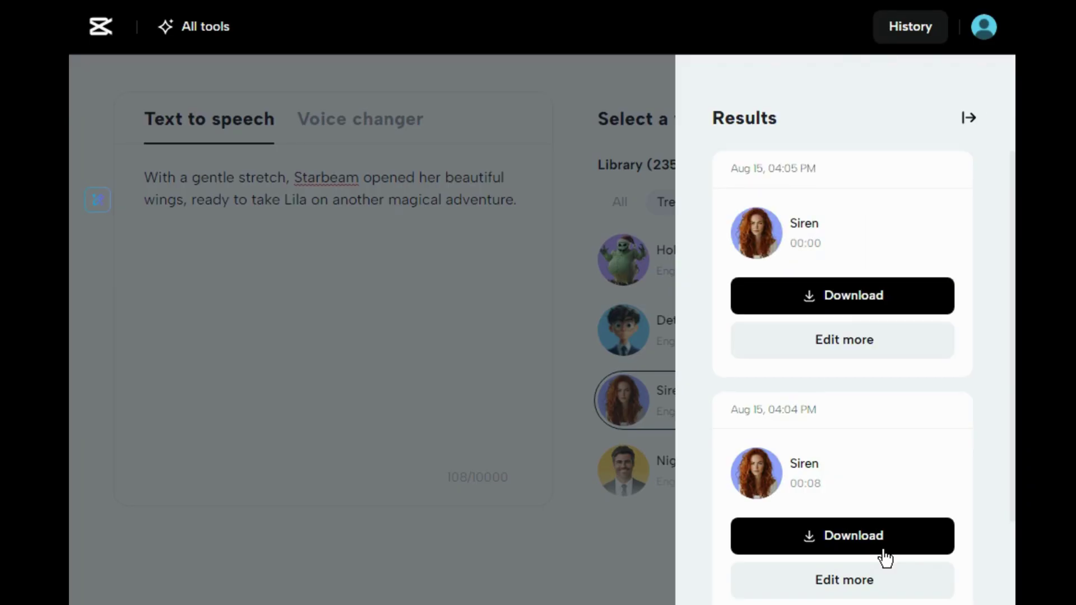
left_click(841, 306)
left_click(816, 344)
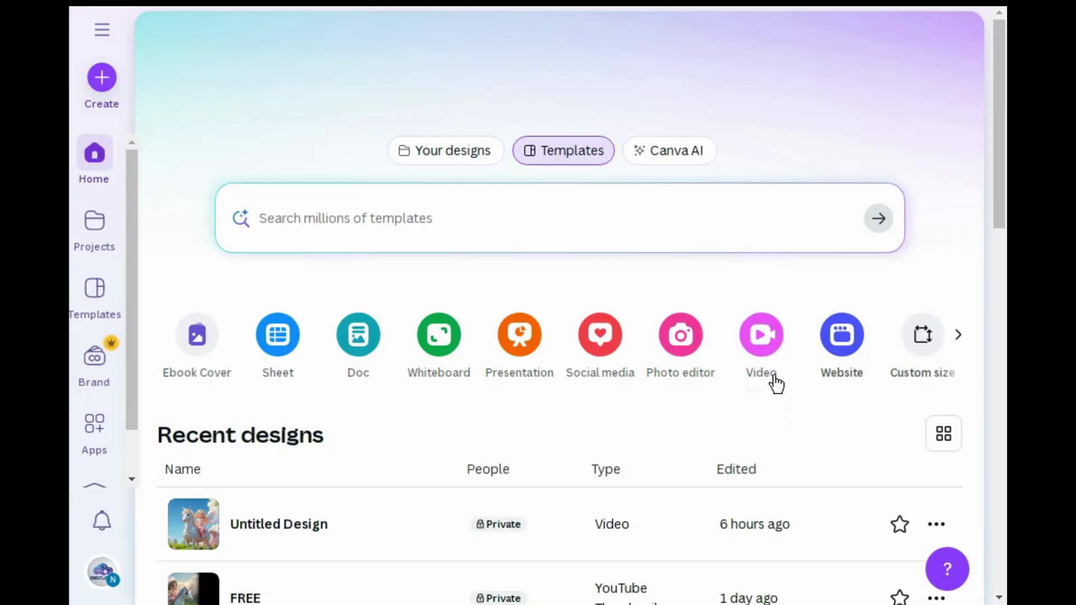
- Create a 1920 × 1080 px landscape video in Canva and upload the unicorn clips from the Videos folder
left_click(766, 352)
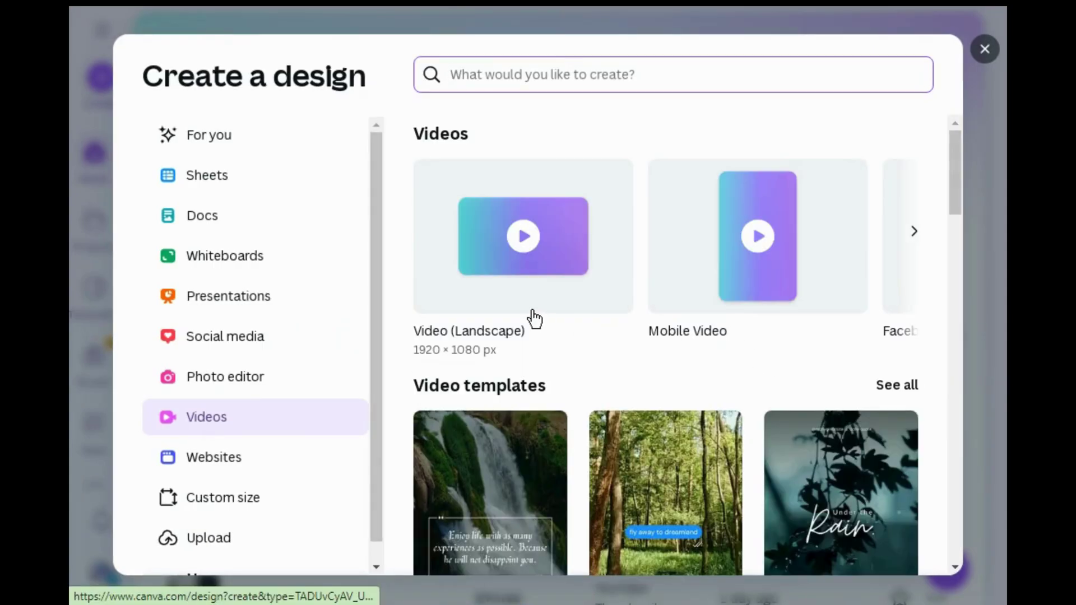
left_click(530, 305)
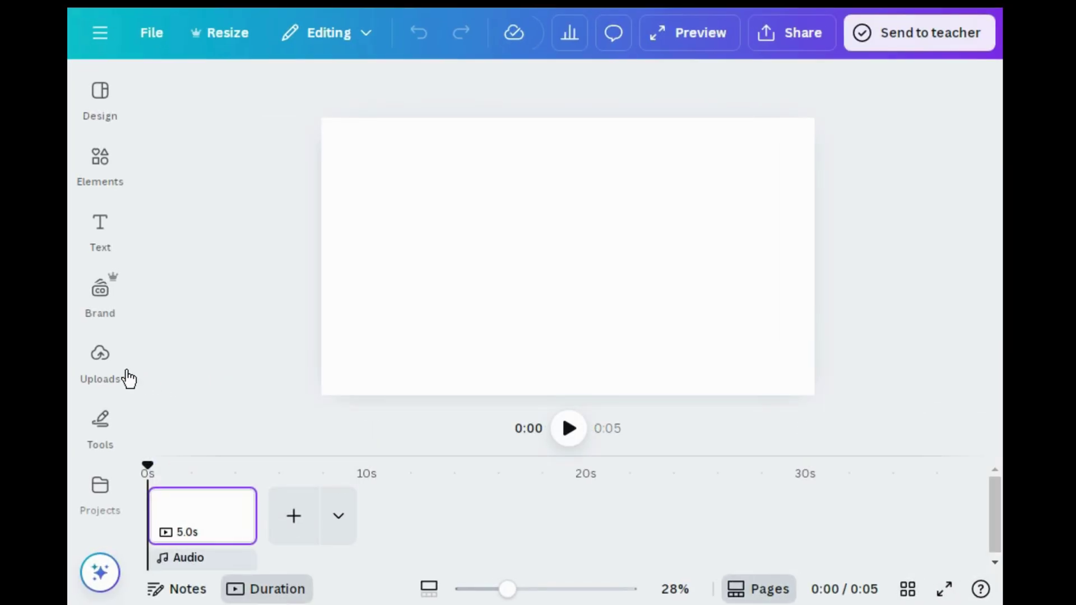
left_click(101, 359)
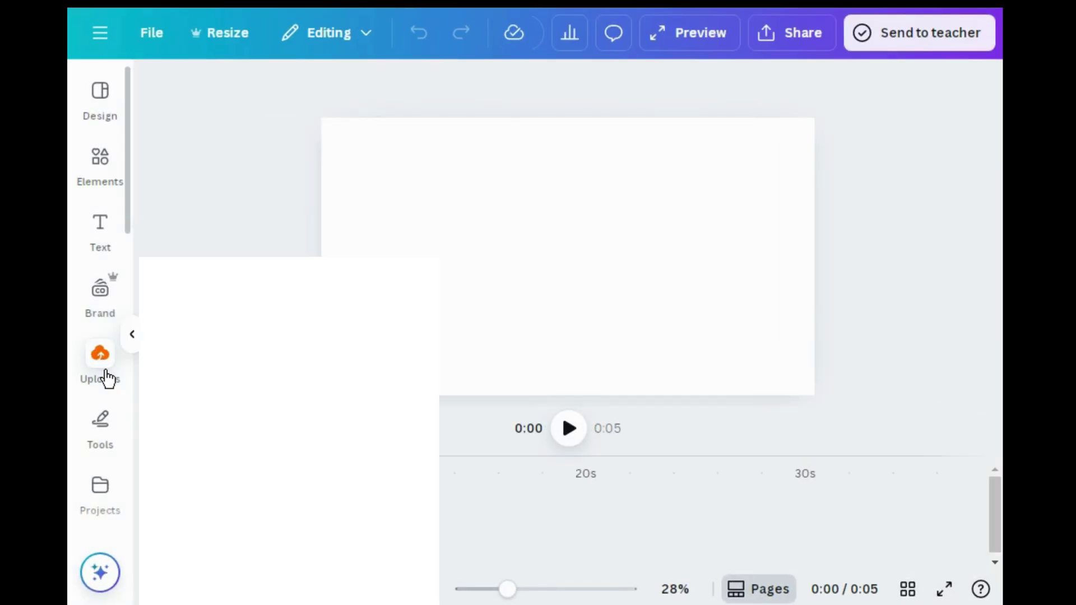
left_click(274, 145)
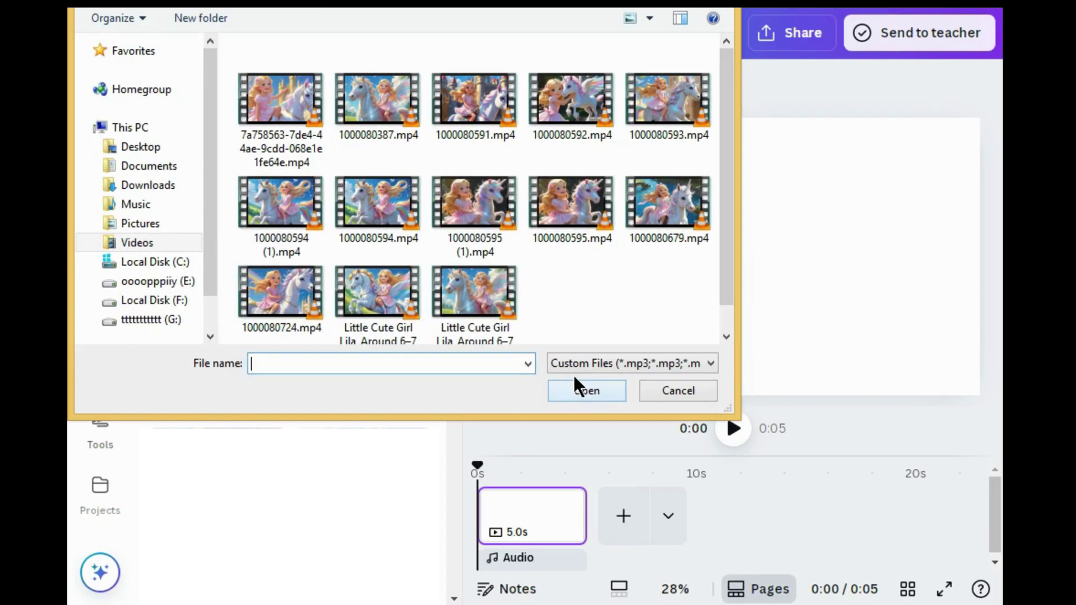
left_click_drag(223, 66, 630, 328)
left_click(603, 393)
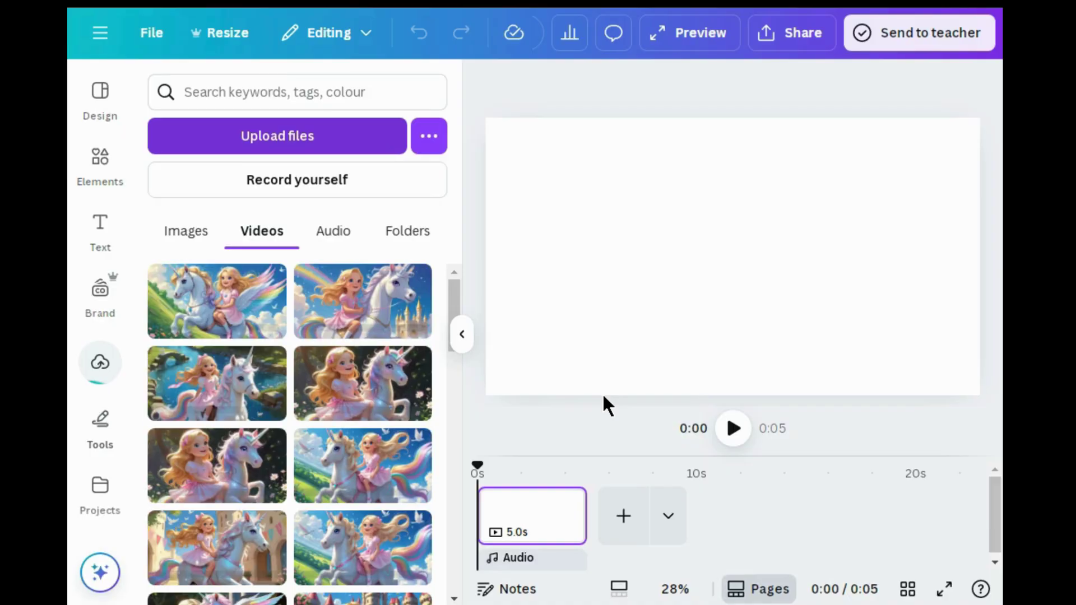
- Upload the voiceover files from the computer's Music folder and show the uploaded audio
left_click(352, 146)
left_click(170, 204)
left_click_drag(225, 59, 359, 178)
left_click(574, 389)
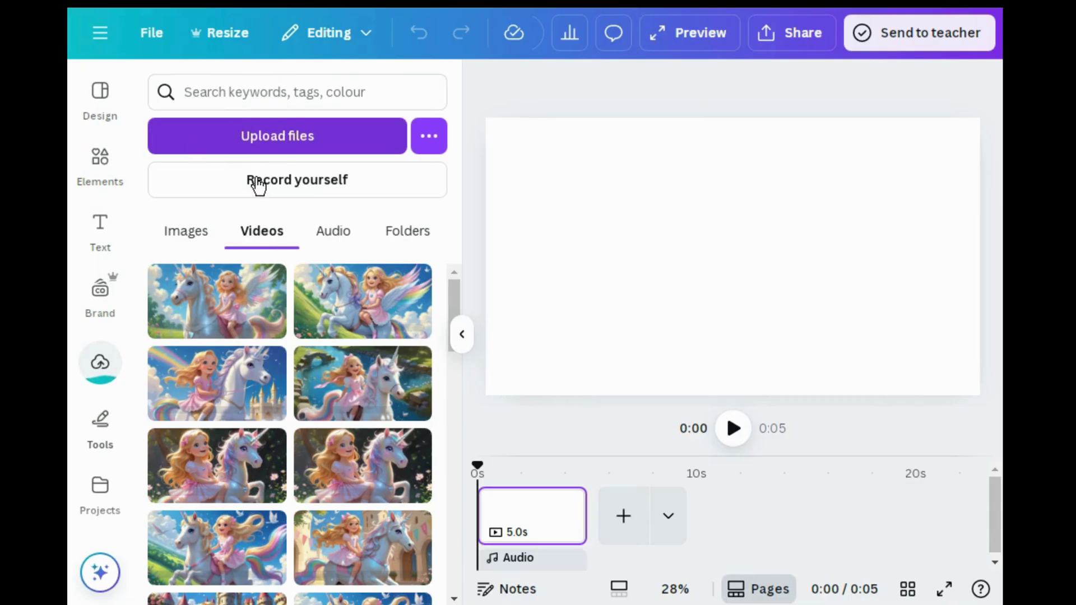
left_click(335, 233)
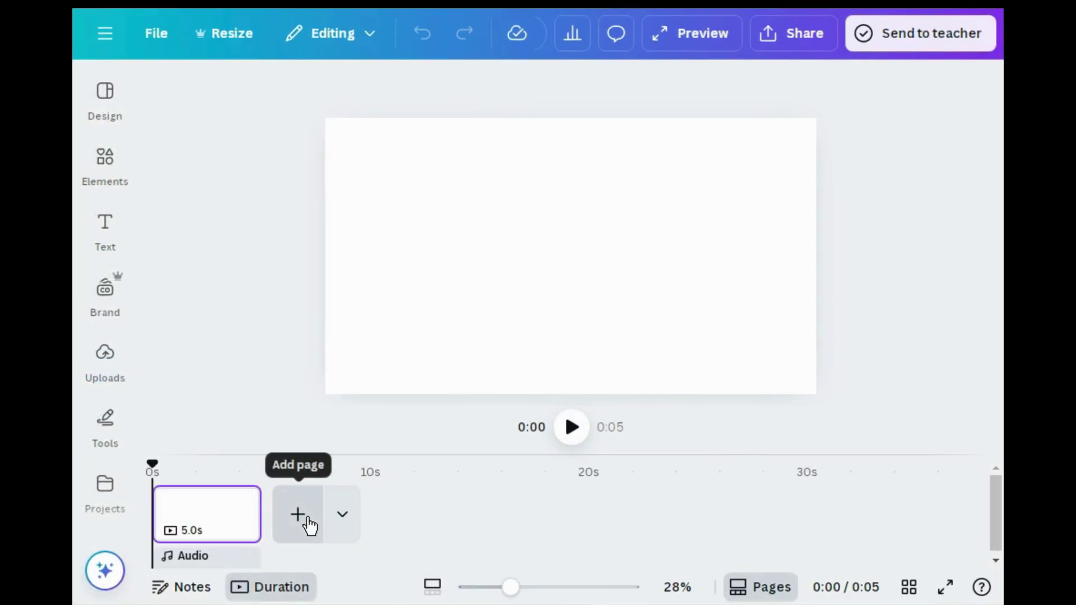
- Add blank pages to the timeline until the video has eight 5-second pages
left_click(306, 521)
left_click(387, 516)
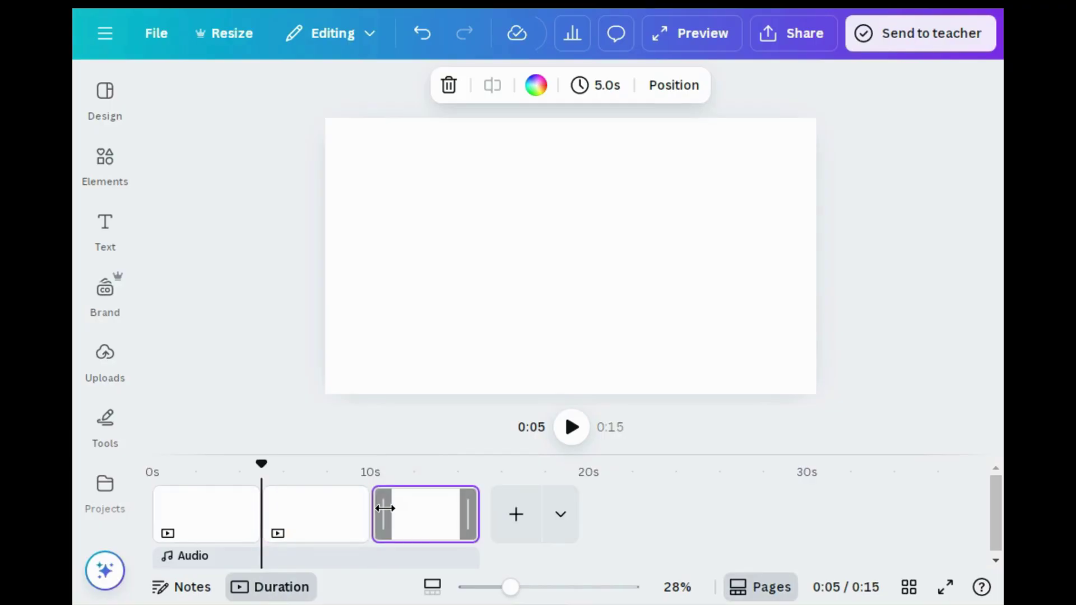
left_click(533, 515)
left_click(621, 511)
left_click(730, 513)
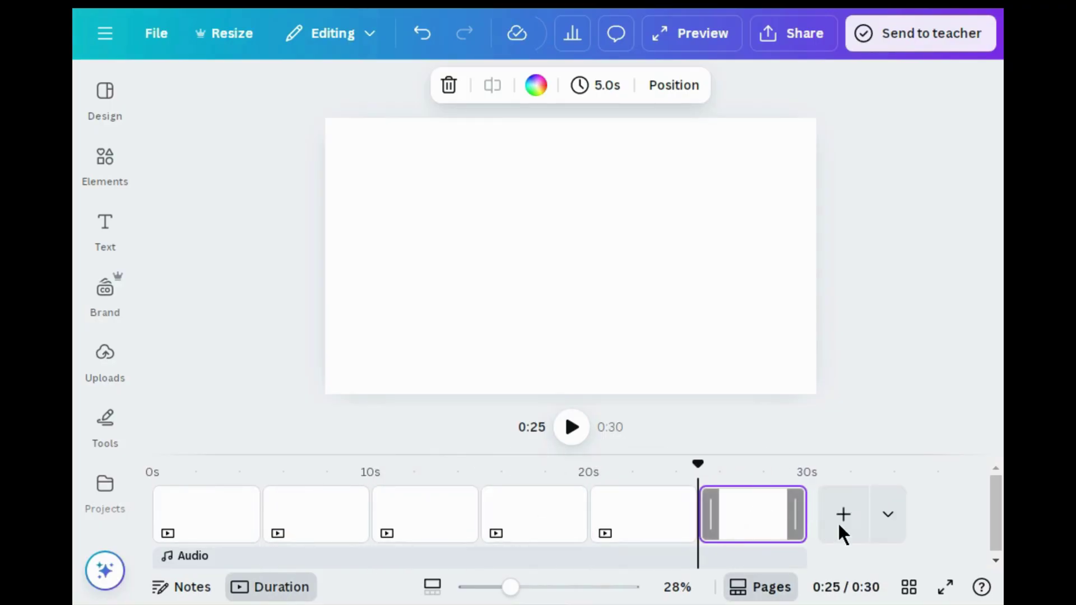
left_click(851, 524)
left_click(909, 521)
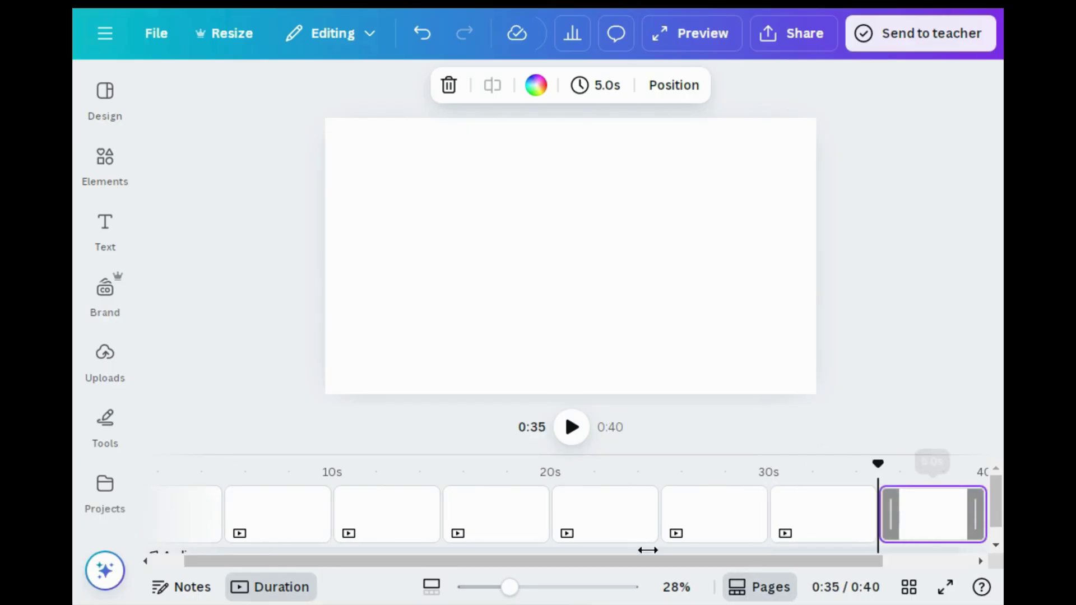
- Place the uploaded meadow clip on the first page and the sky-flight clip on the second page
left_click(192, 562)
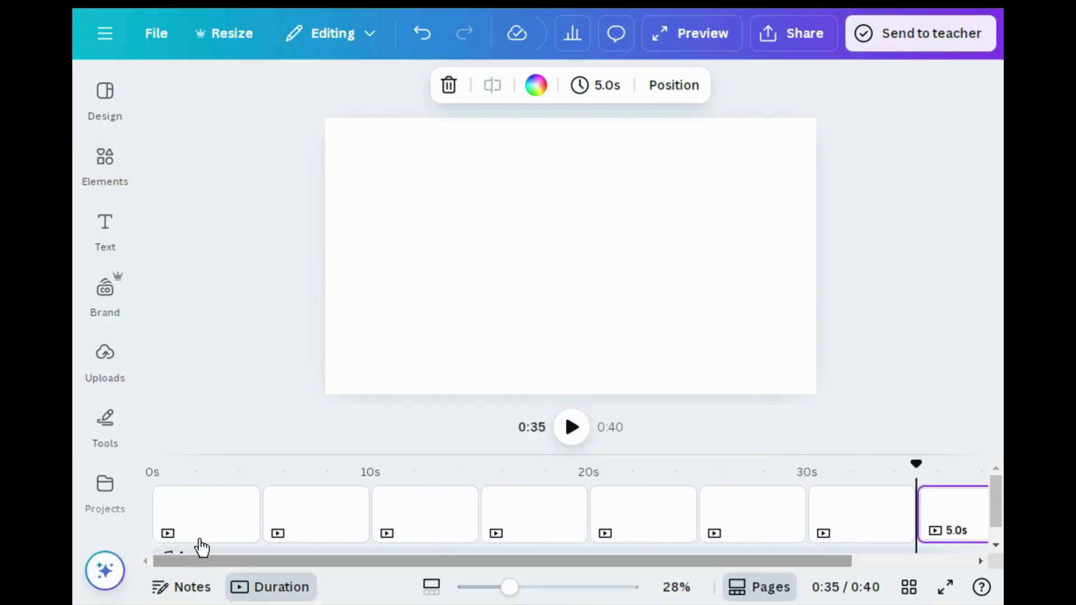
left_click(199, 541)
left_click(126, 371)
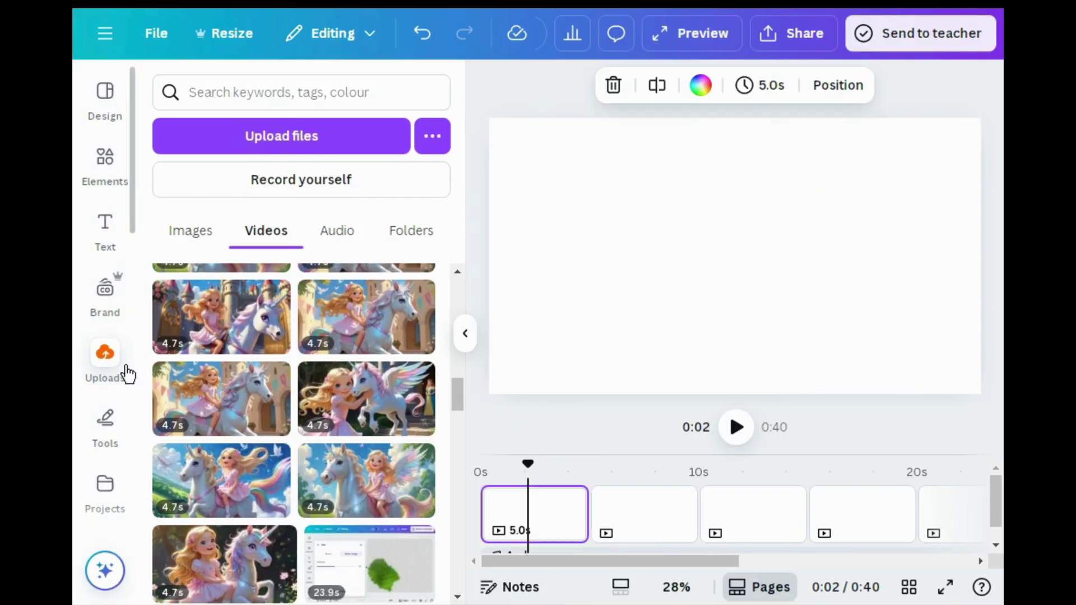
left_click(335, 481)
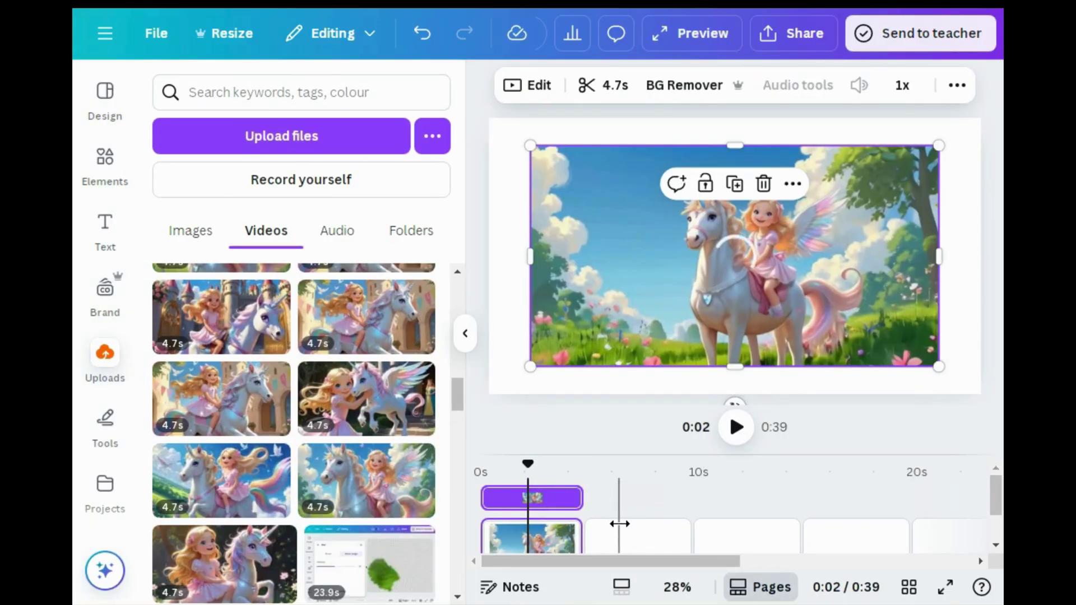
left_click(620, 527)
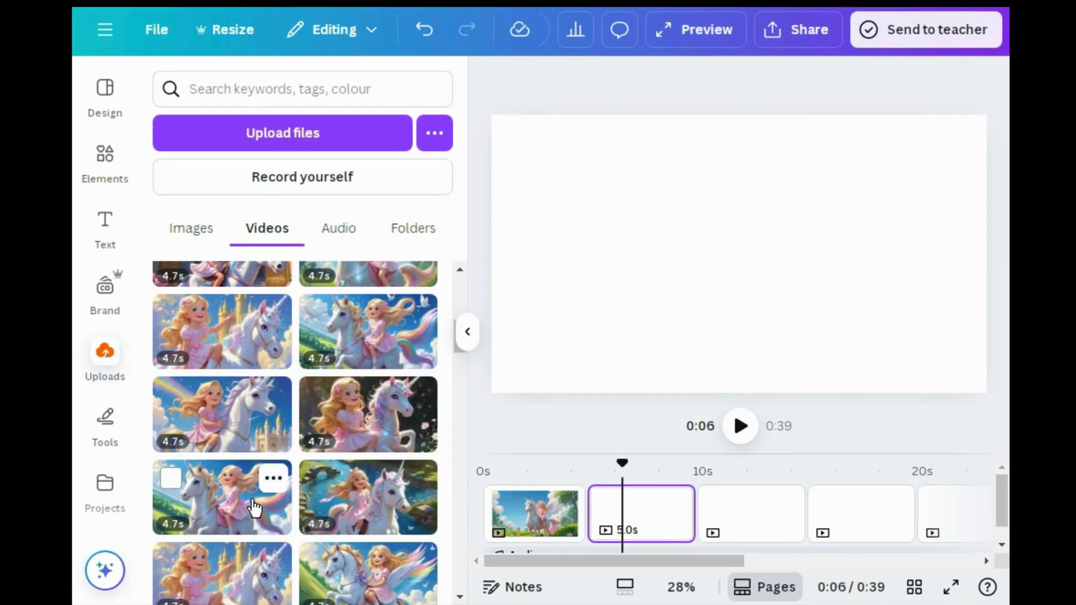
left_click(255, 508)
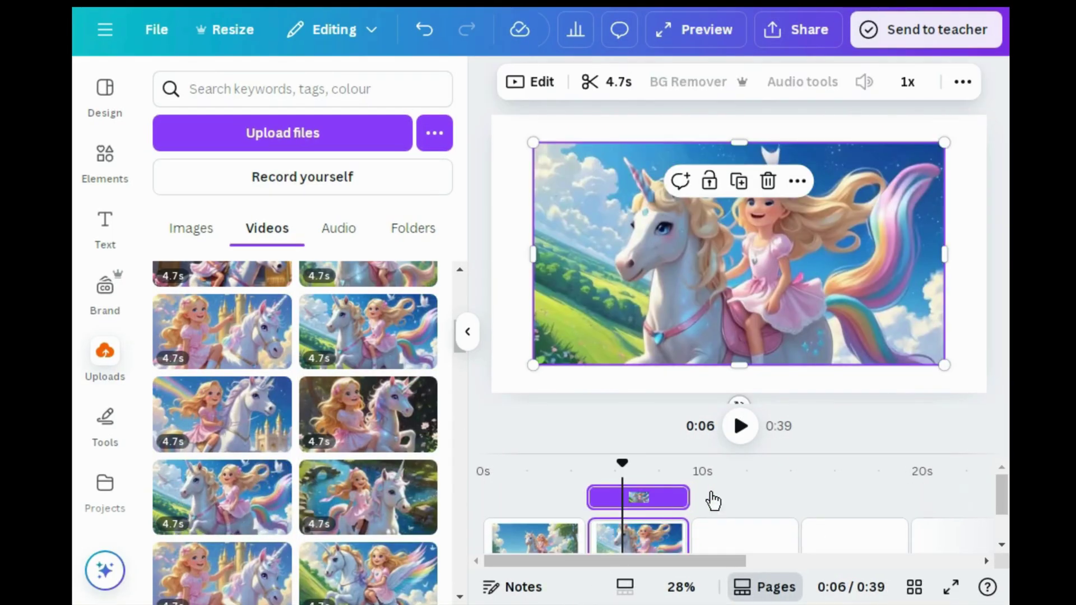
- Place the uploaded clip of the girl and unicorn by the river on the empty third page
left_click(727, 523)
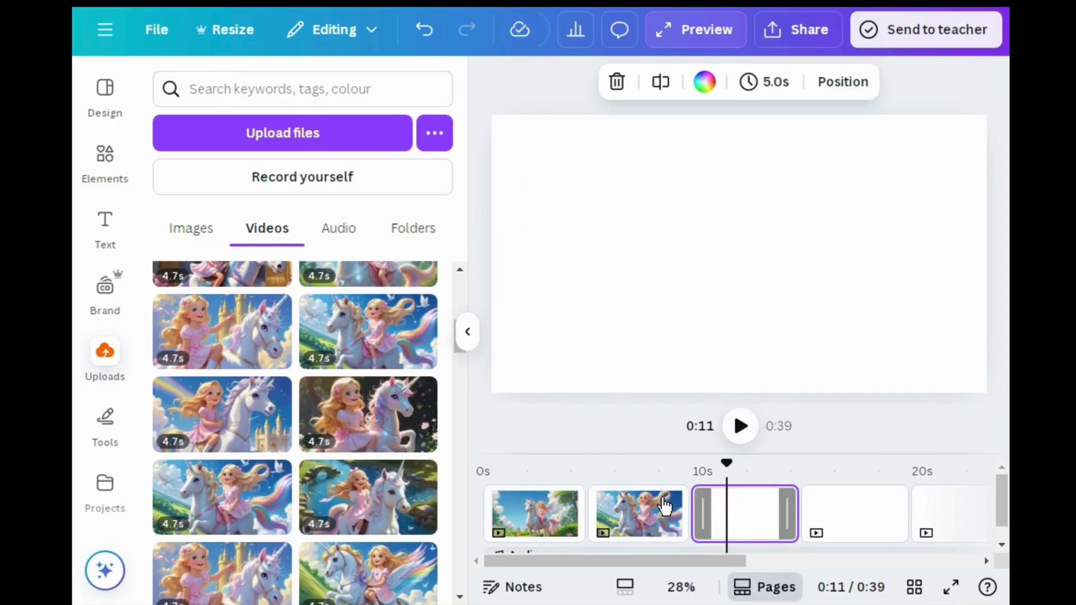
left_click(395, 510)
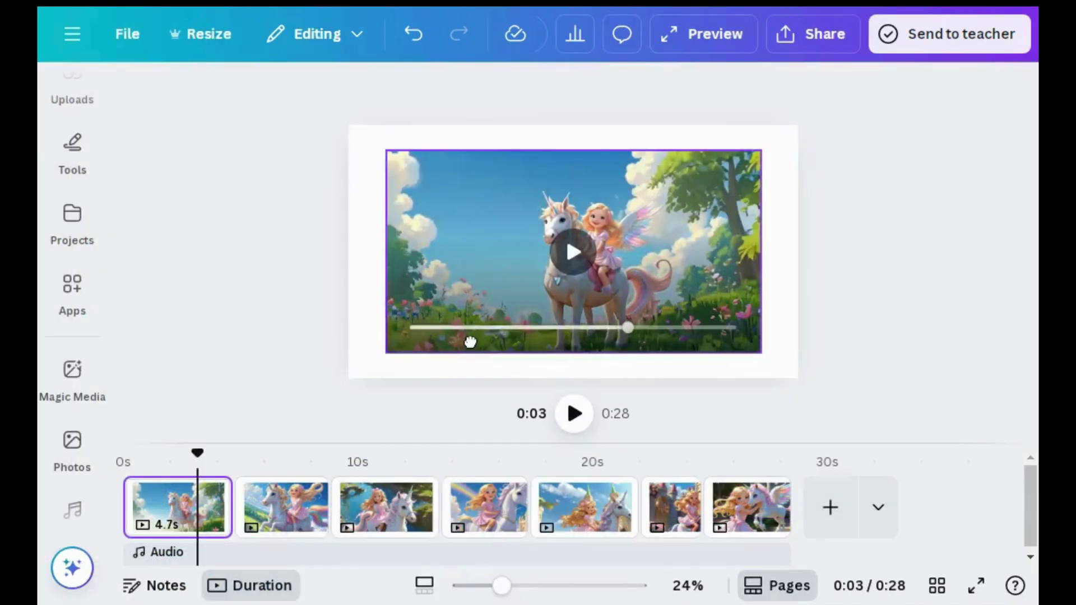
- Set the meadow clip on the first page as the page's video background
left_click(470, 328)
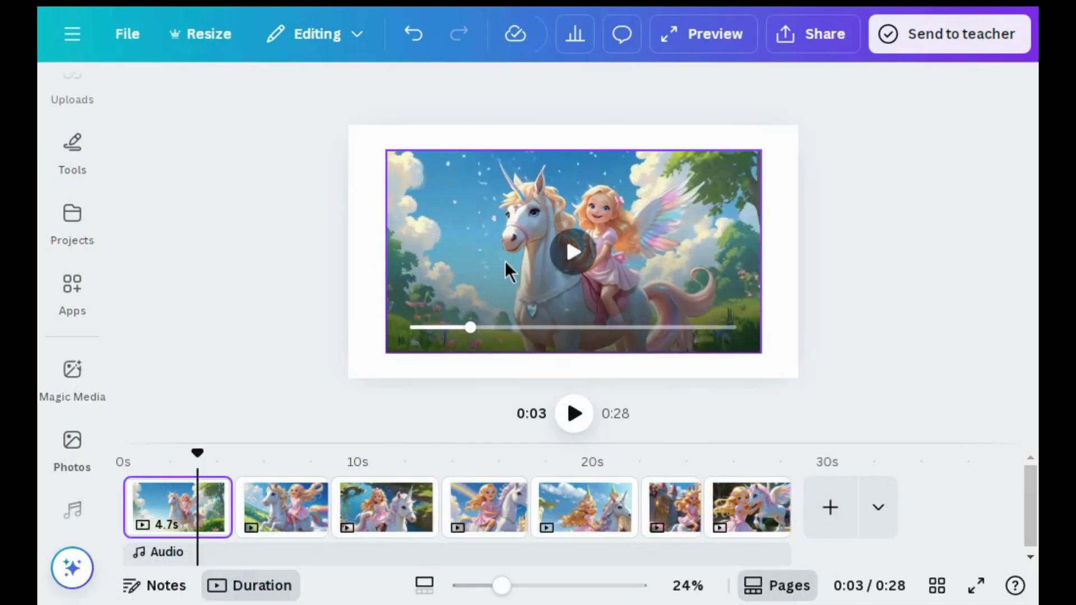
left_click(506, 260)
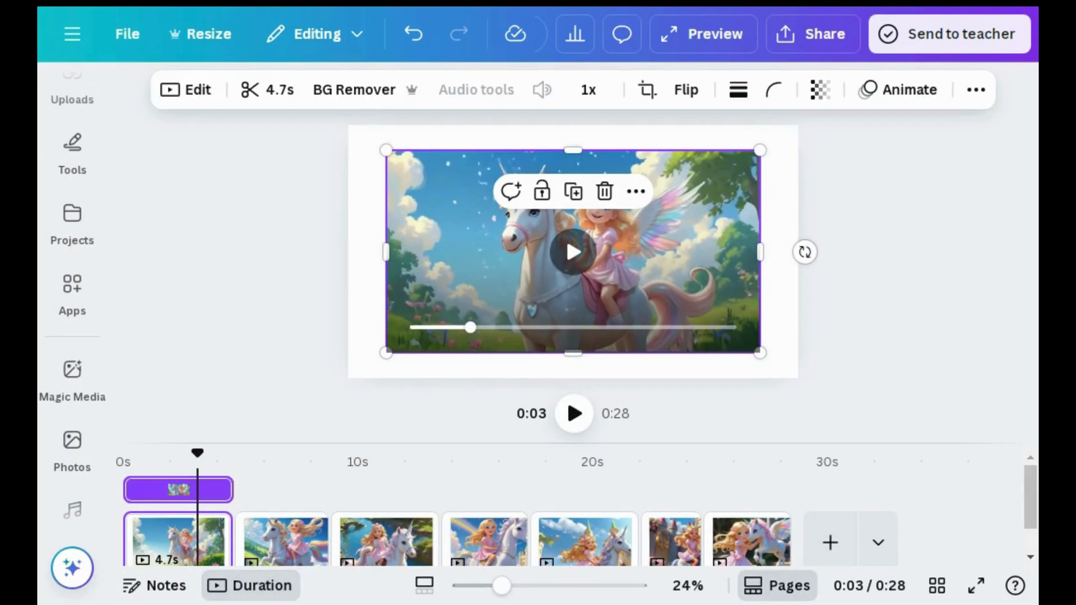
left_click(639, 194)
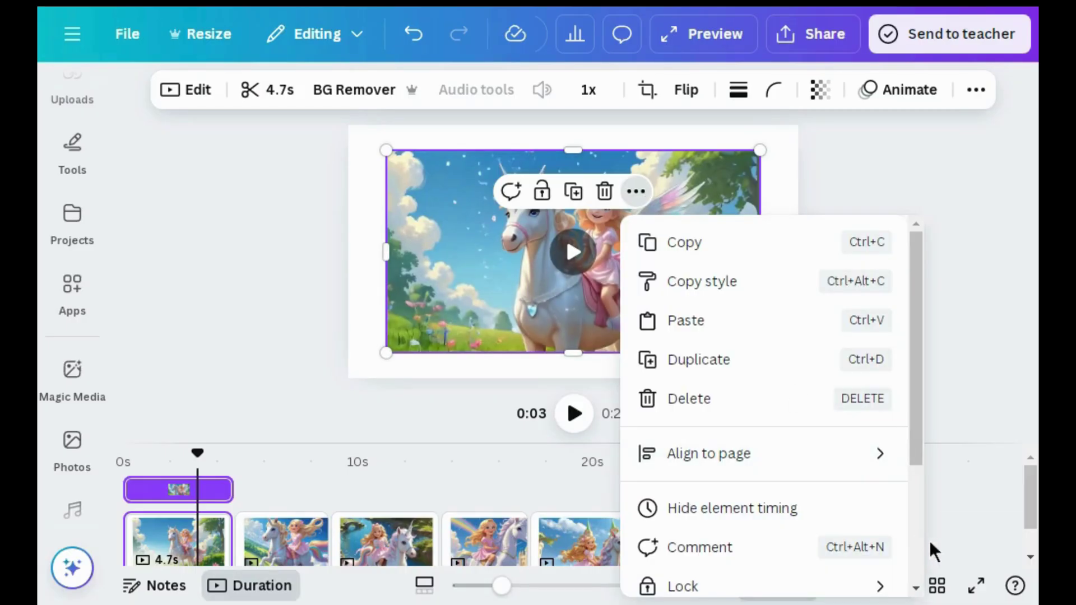
scroll(917, 551, "down", 3)
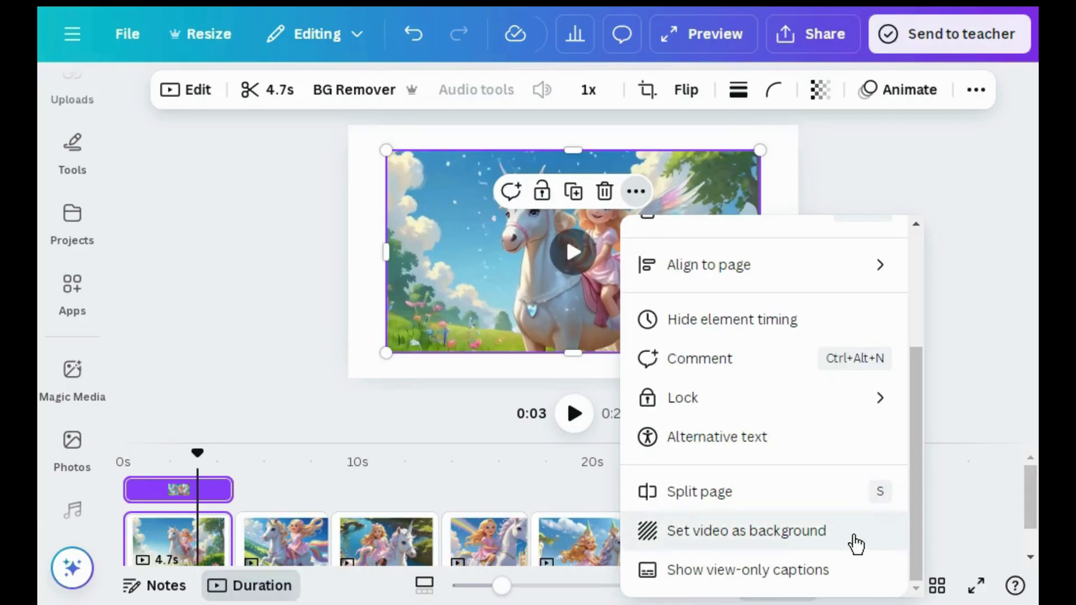
left_click(849, 539)
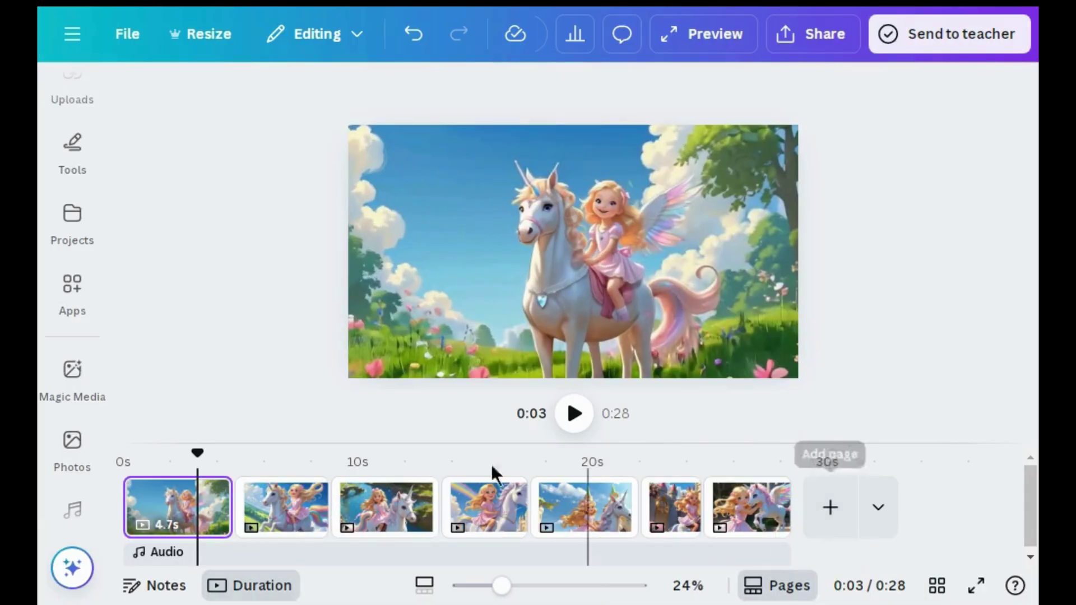
- Set the sky-flight clip on the second page as the page's video background
left_click(286, 501)
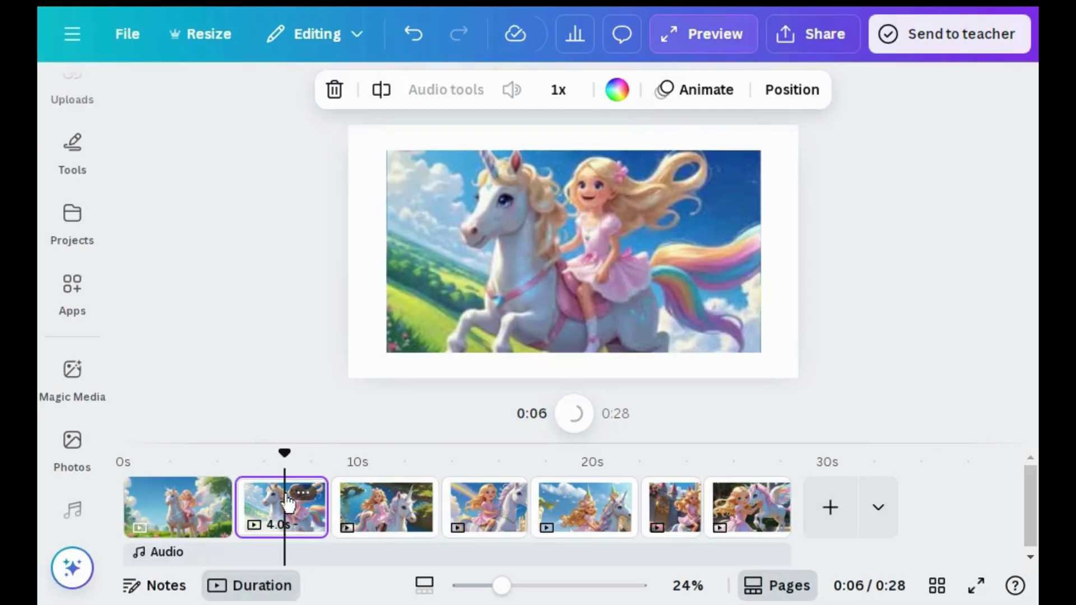
left_click(478, 278)
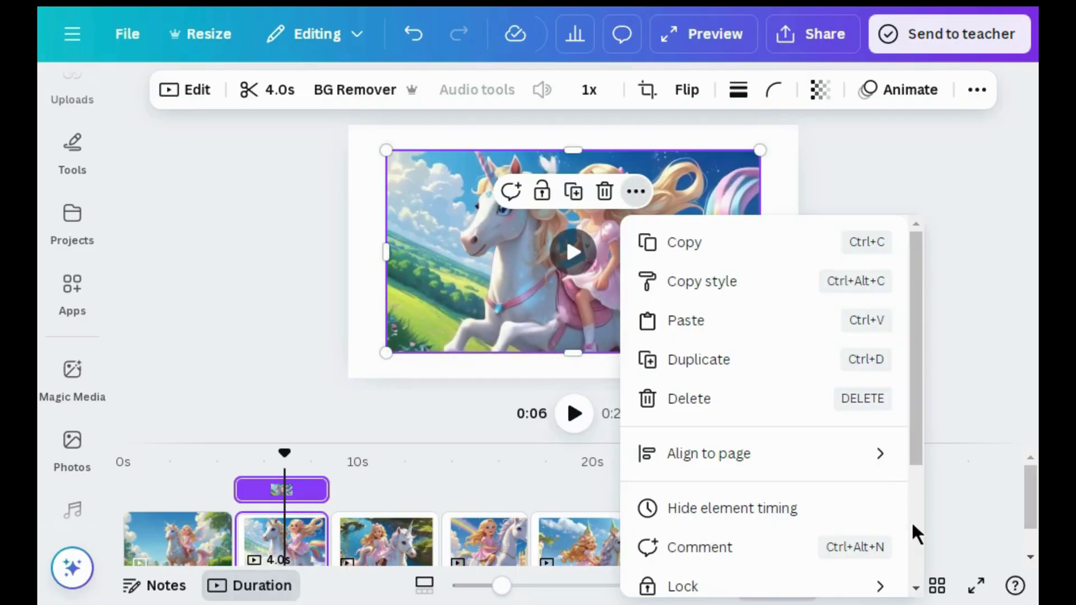
scroll(897, 521, "down", 3)
left_click(867, 524)
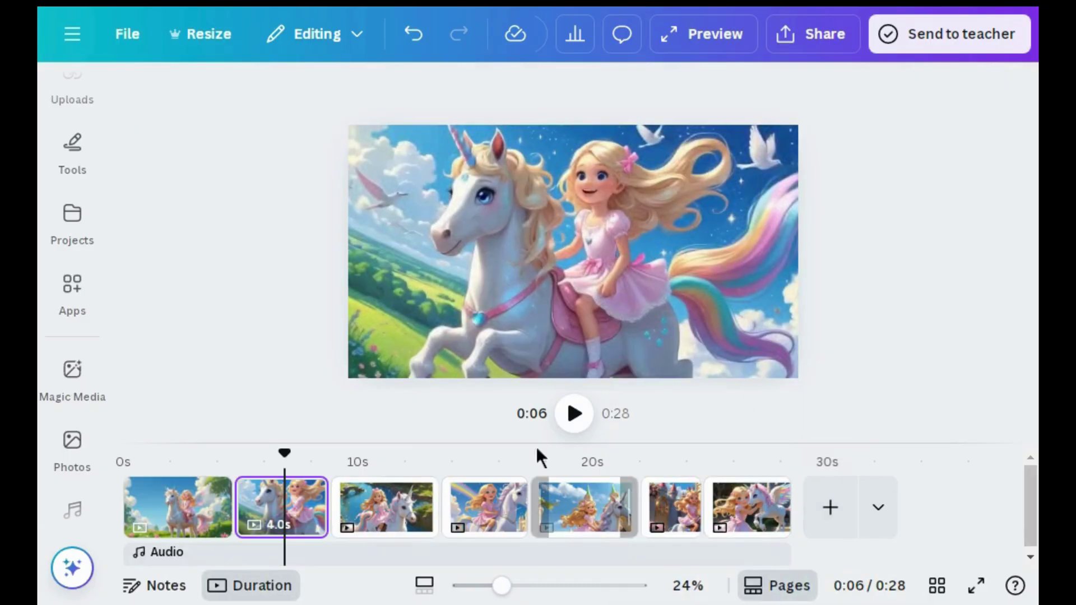
- Set the river clip on the third page as the page's video background
left_click(375, 508)
left_click(489, 324)
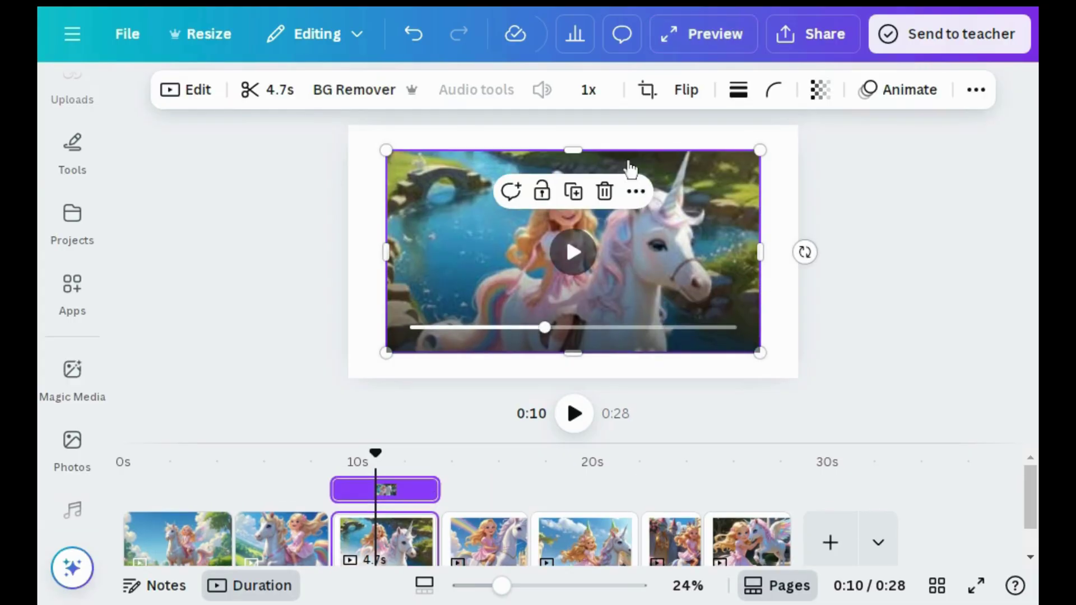
left_click(635, 191)
scroll(916, 548, "down", 3)
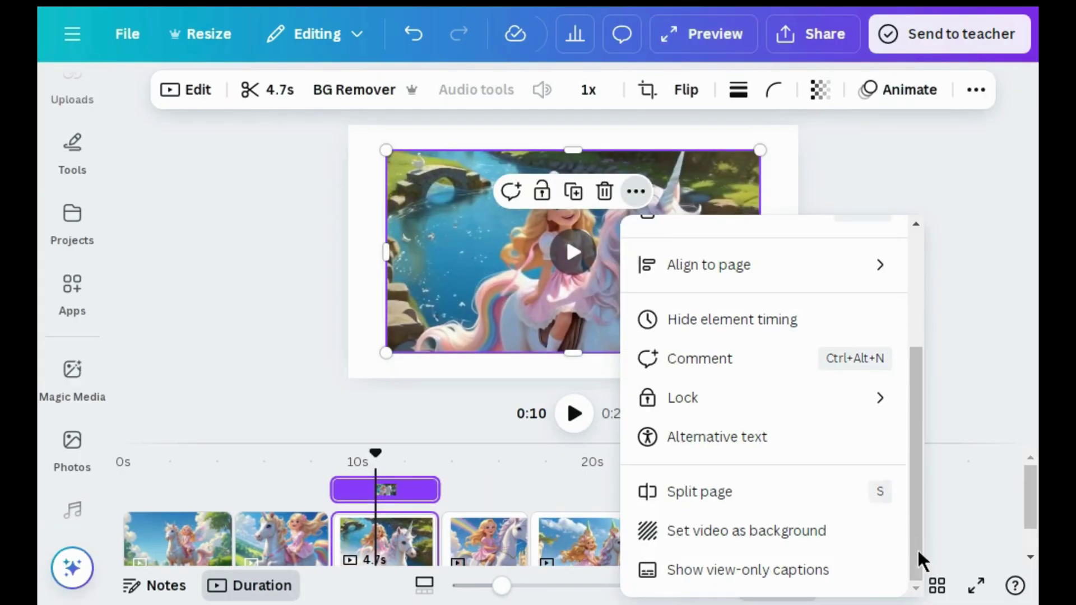
left_click(829, 529)
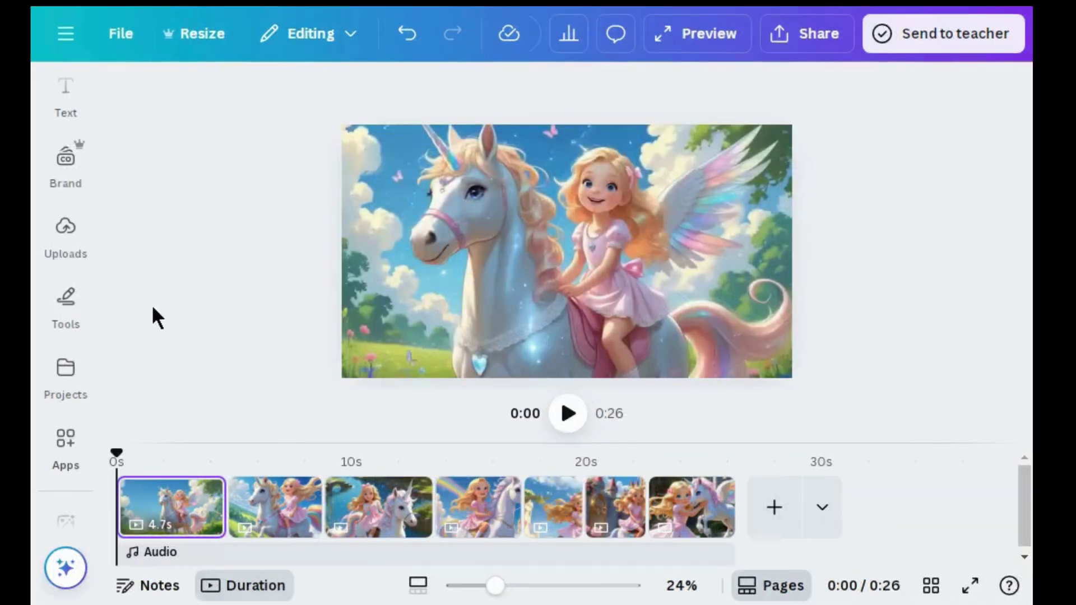
- Add the uploaded 0:09 CapCut voiceover to the start of the timeline
left_click(78, 244)
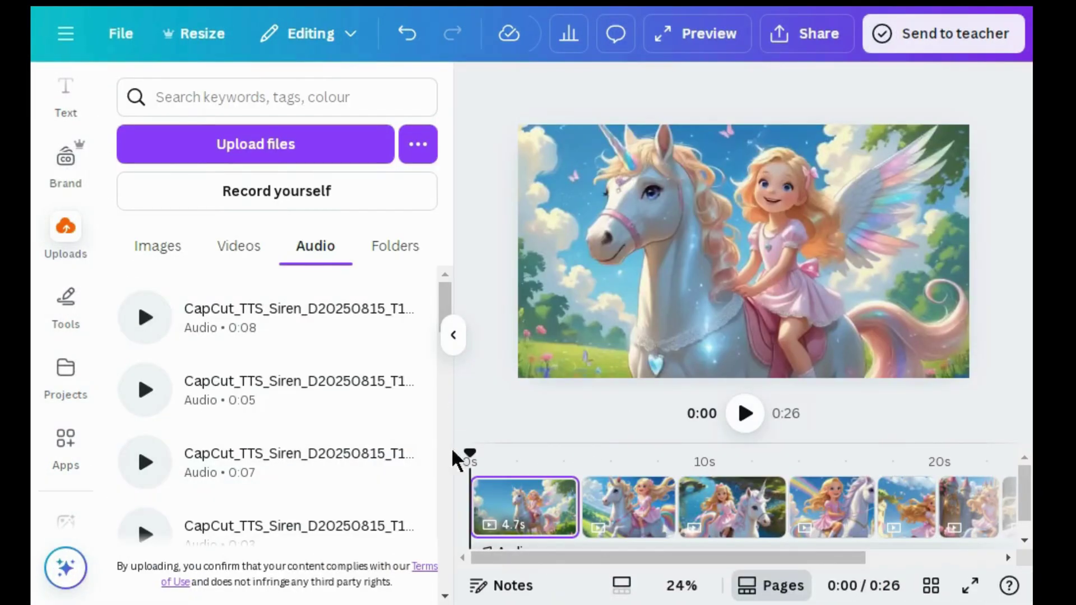
left_click_drag(443, 294, 435, 323)
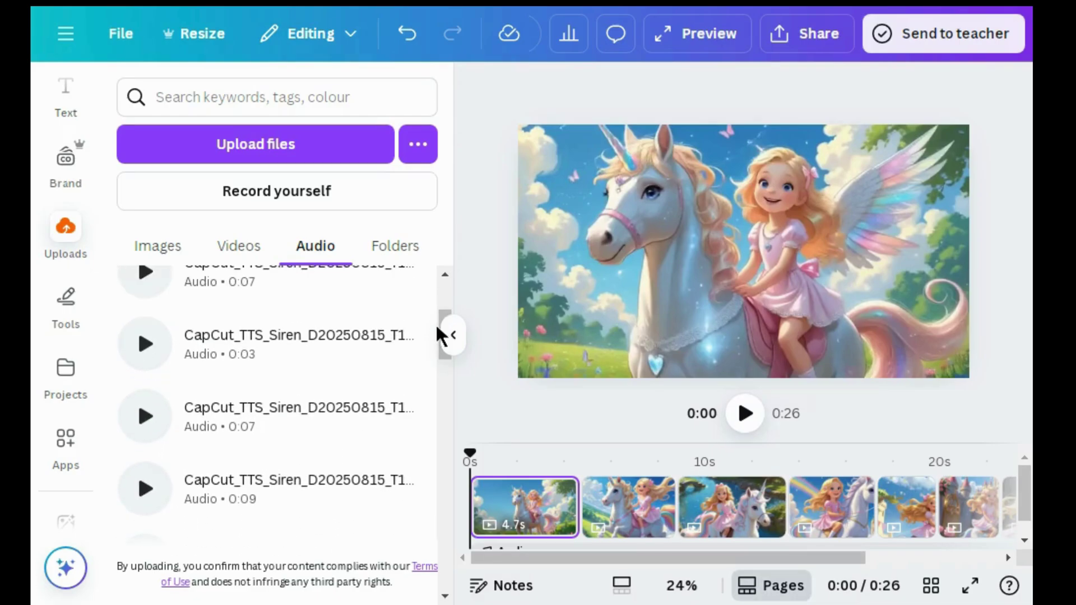
left_click(276, 490)
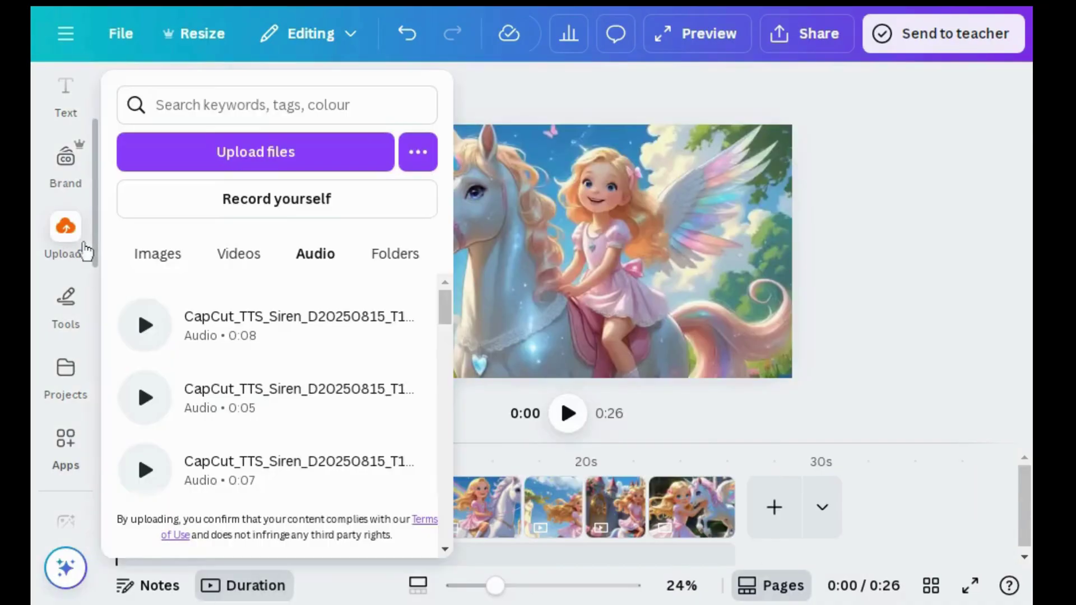
left_click(84, 249)
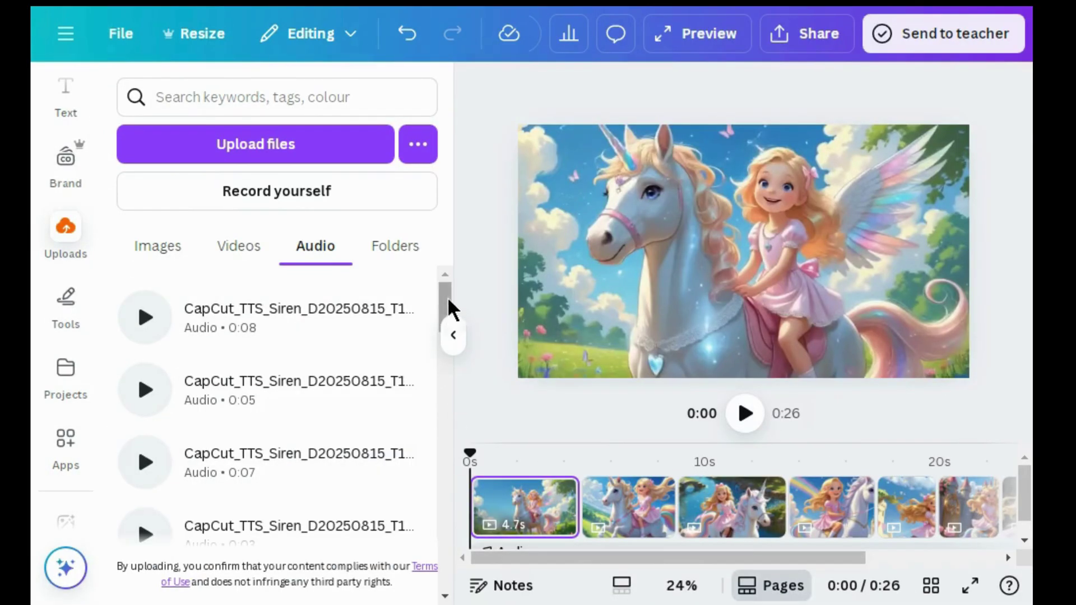
scroll(443, 305, "down", 3)
left_click(667, 549)
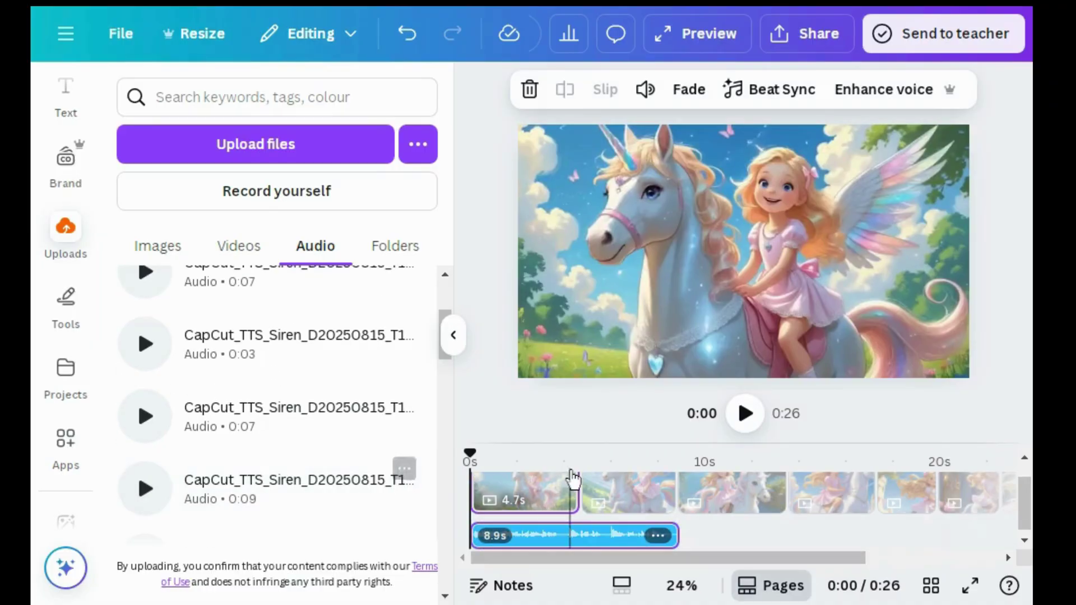
- Add the 0:07 voiceover directly after the first one, followed by the 0:03 voiceover at its end
left_click(682, 548)
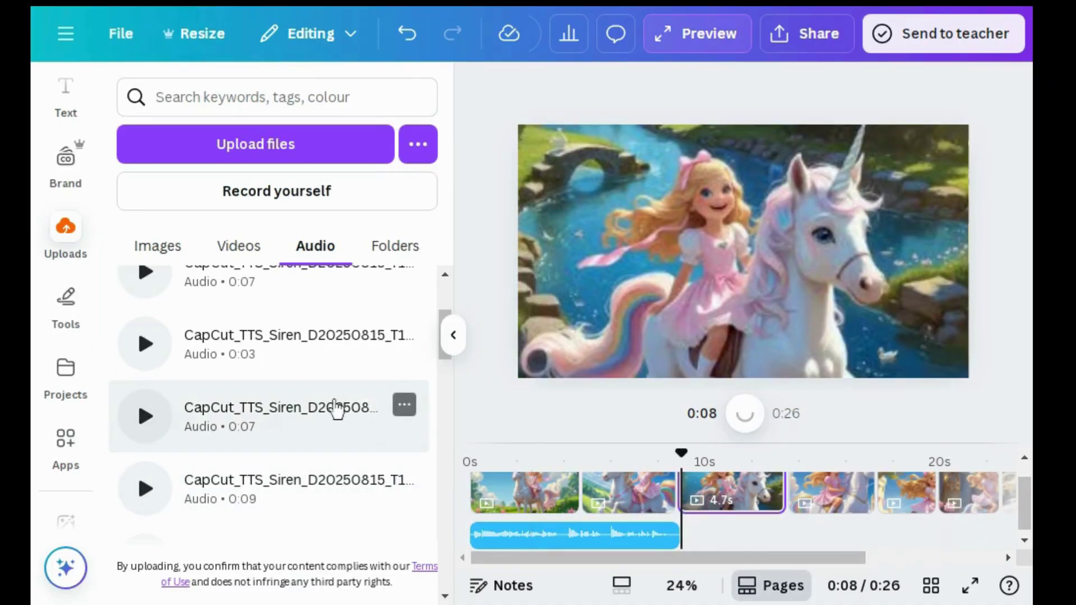
left_click(336, 409)
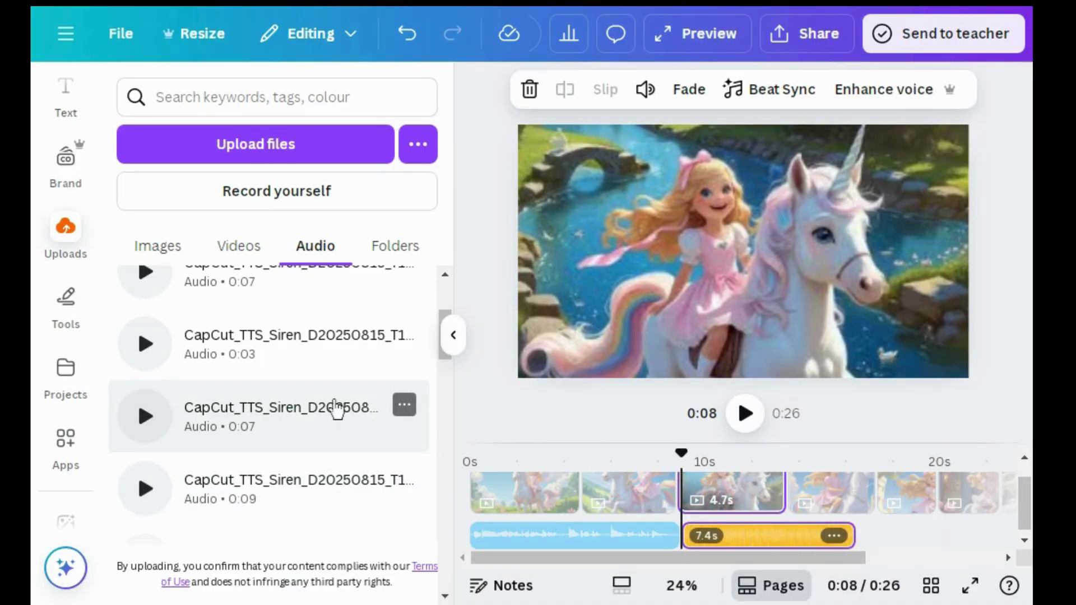
left_click(857, 532)
left_click(856, 533)
left_click(300, 350)
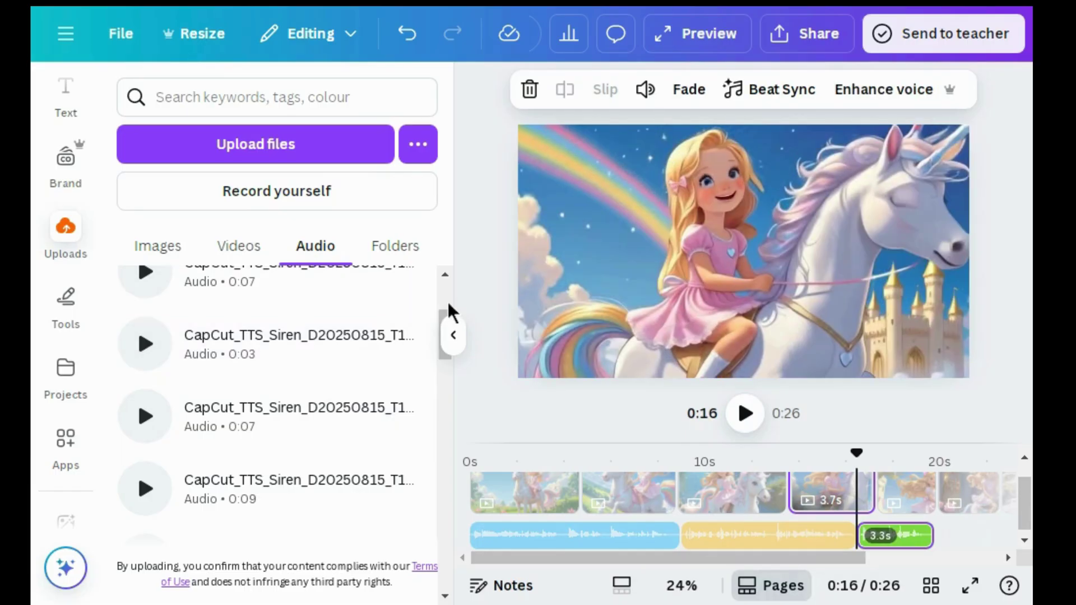
scroll(446, 300, "up", 1)
scroll(446, 301, "down", 2)
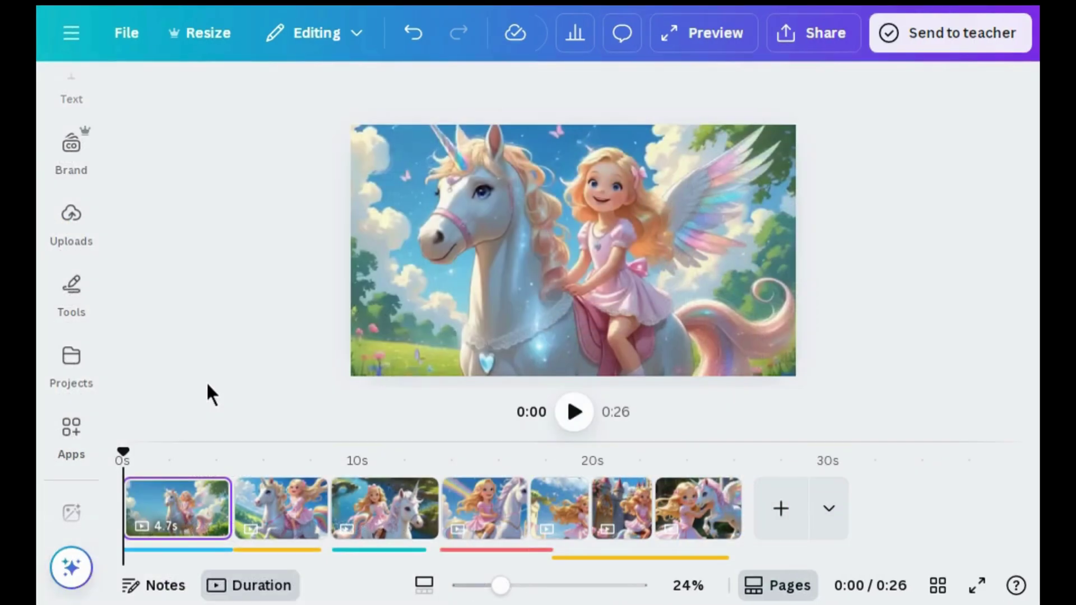
- Add a Match & Move transition between the first and second pages with a duration of 0.2 seconds
mouse_move(235, 526)
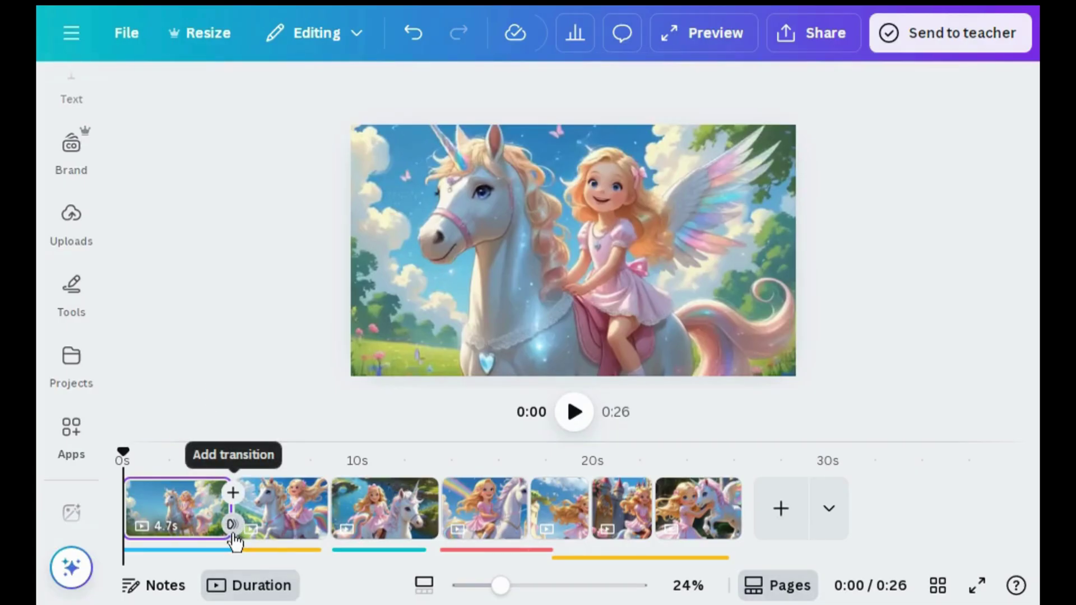
left_click(233, 534)
left_click_drag(450, 378, 450, 476)
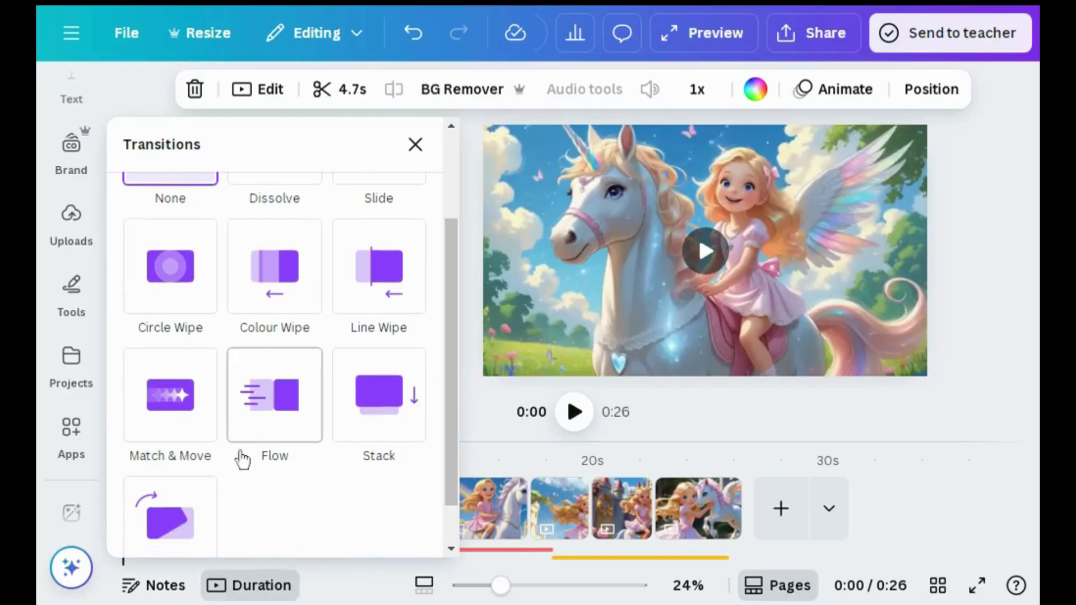
left_click(178, 398)
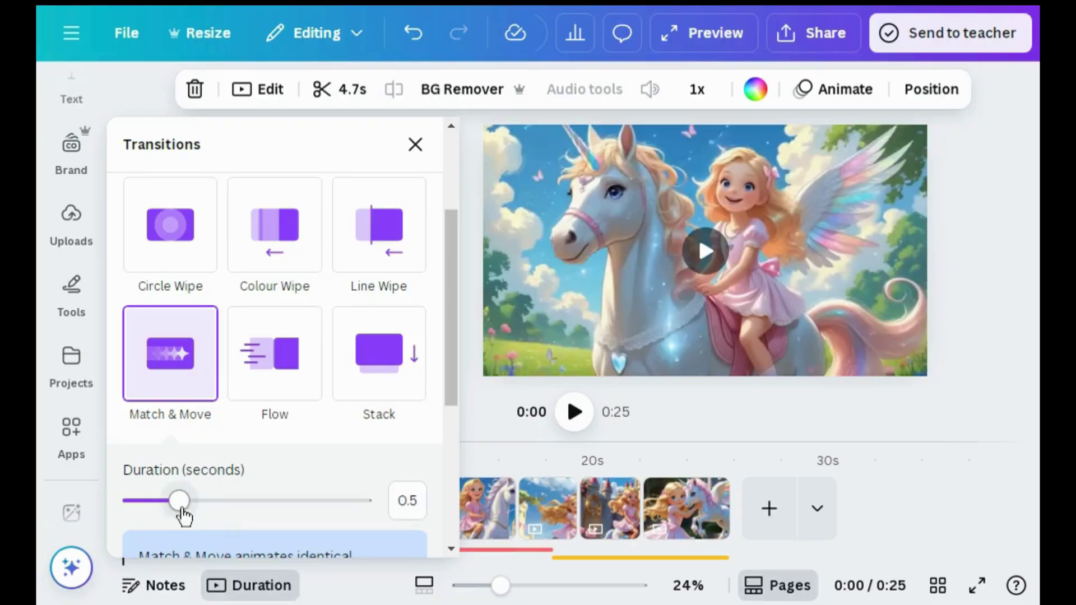
left_click_drag(176, 510, 144, 500)
- Apply the Match & Move transition between all pages and close the transition settings
left_click(447, 475)
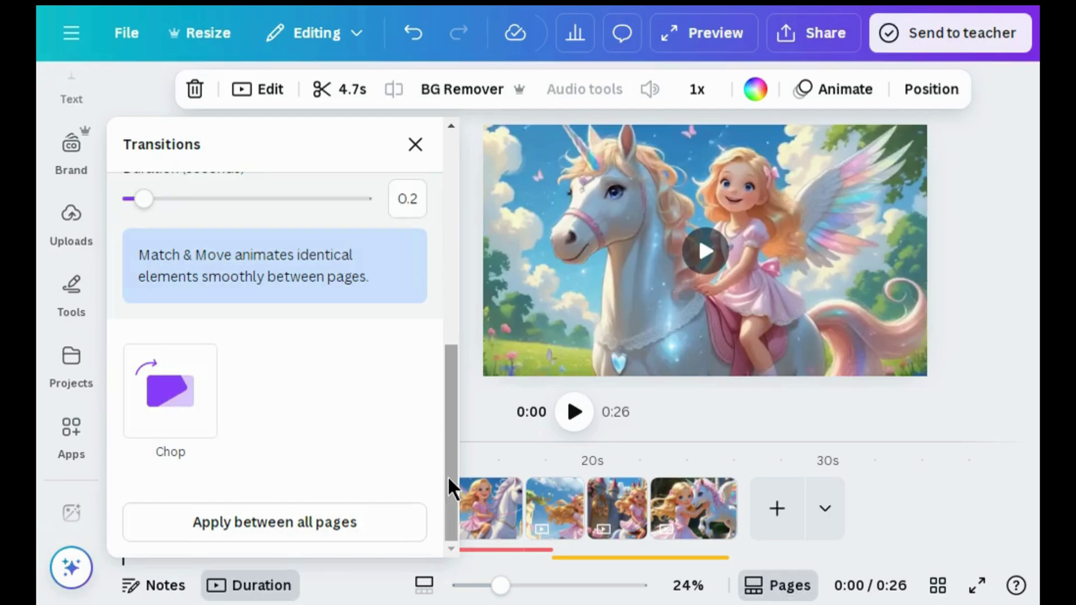
left_click(323, 524)
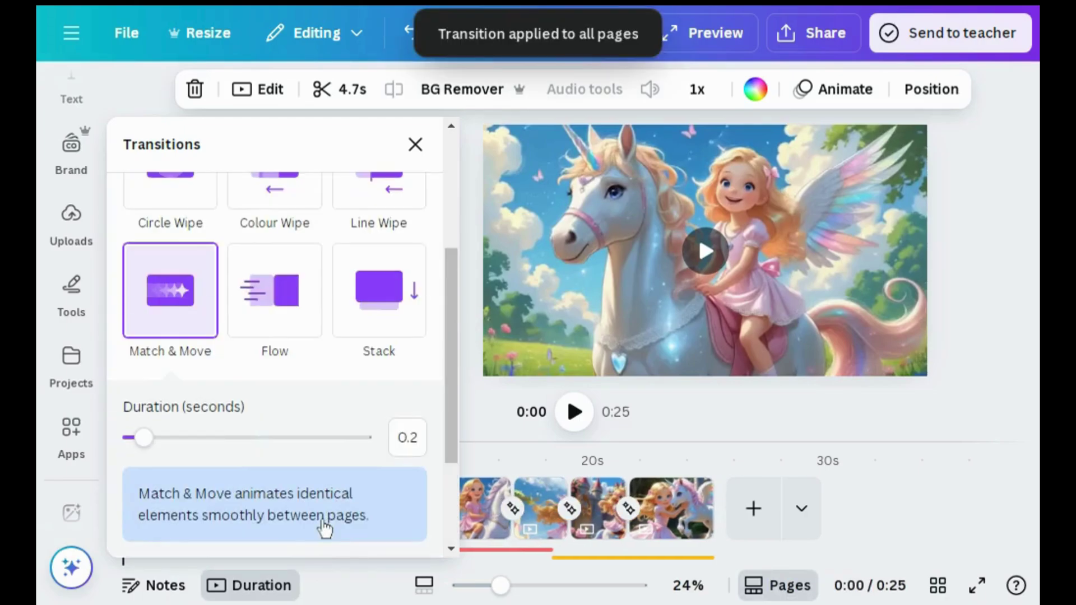
left_click(414, 147)
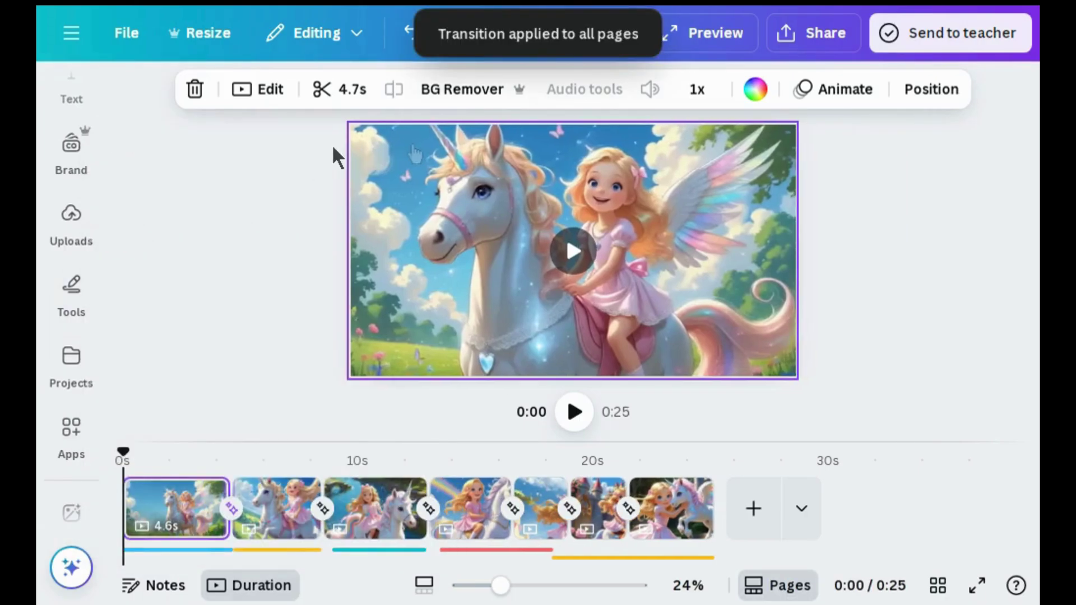
left_click(269, 229)
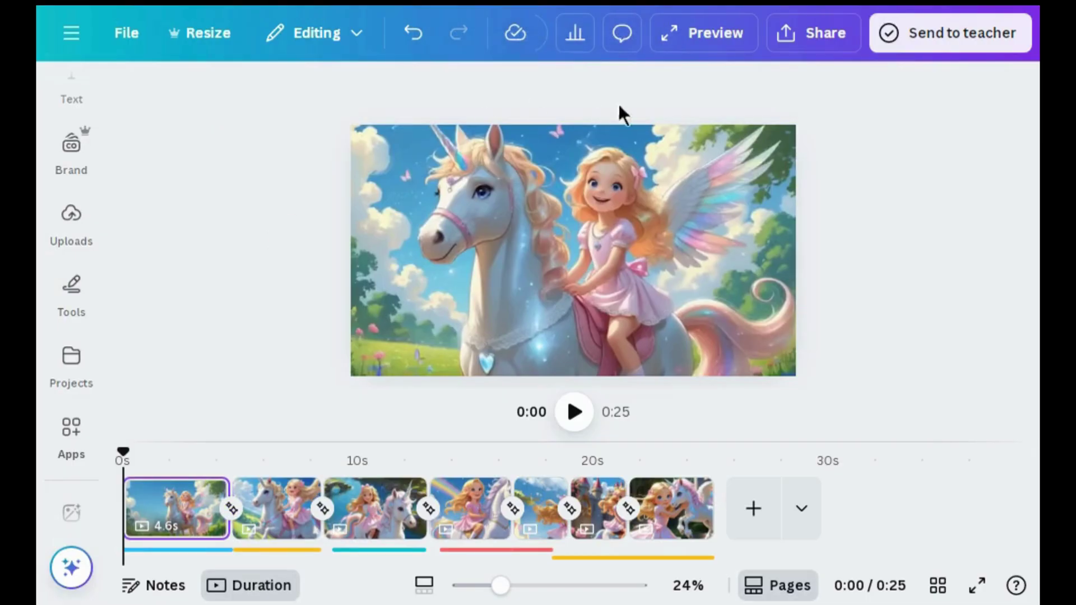
- Download pages 1–7 as a single MP4 video in 1080p (HD) quality with the download settings saved
left_click(790, 38)
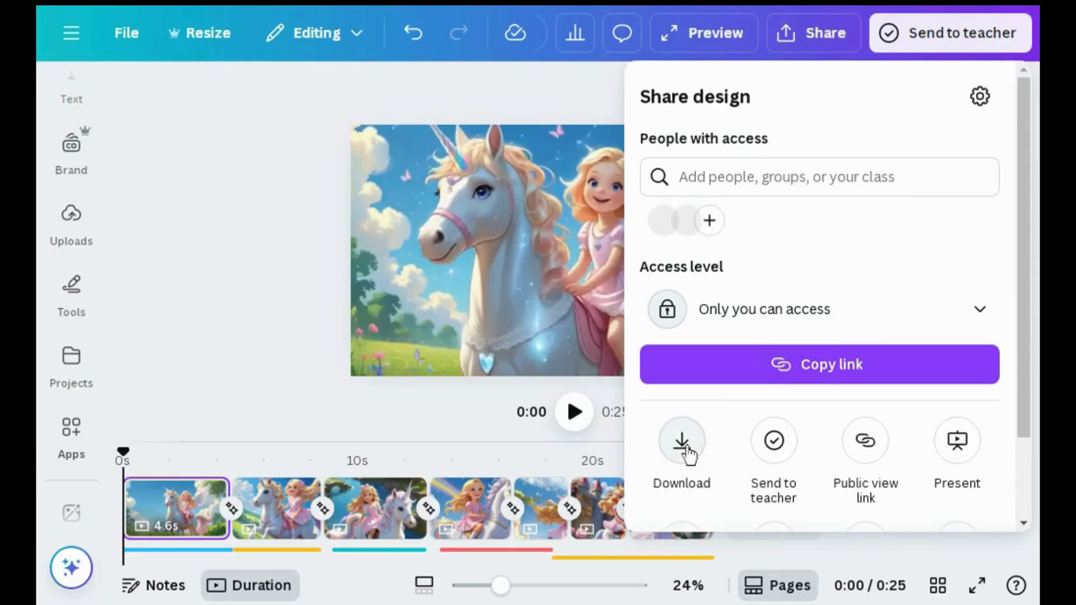
left_click(683, 443)
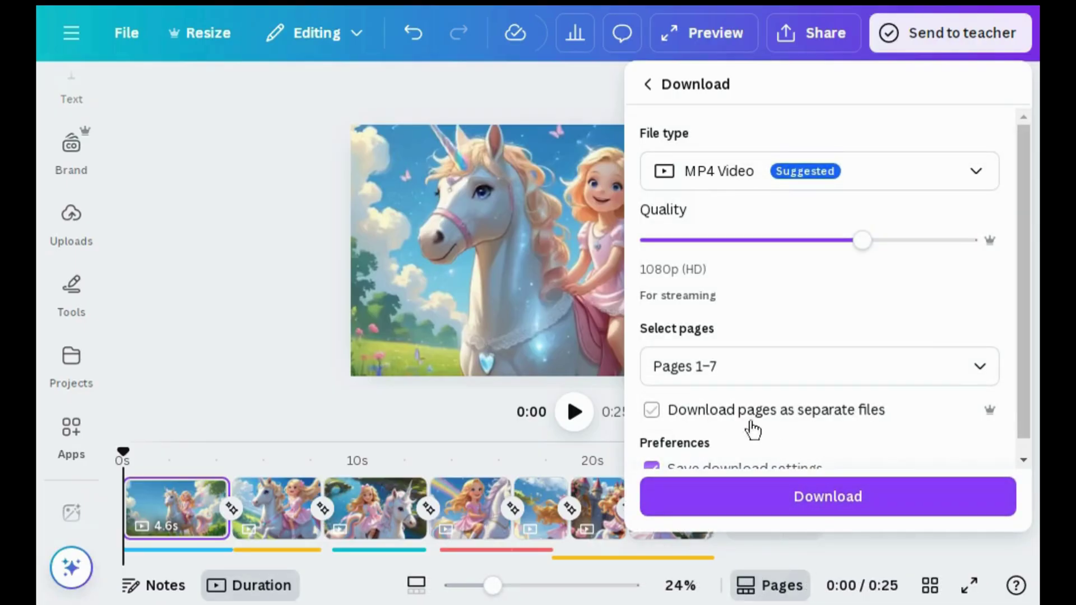
scroll(1024, 446, "down", 1)
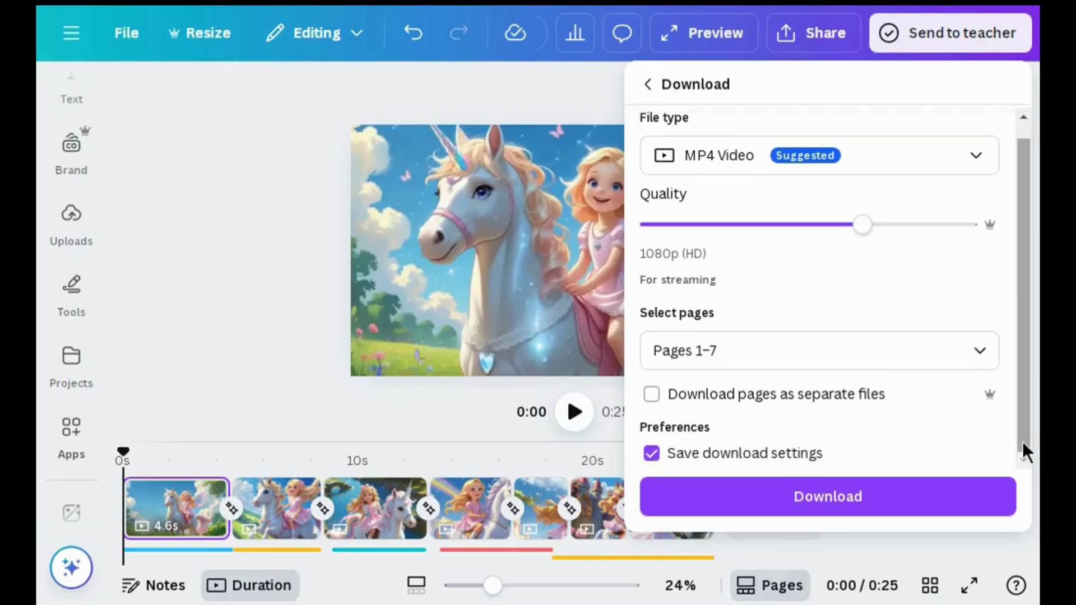
left_click(874, 513)
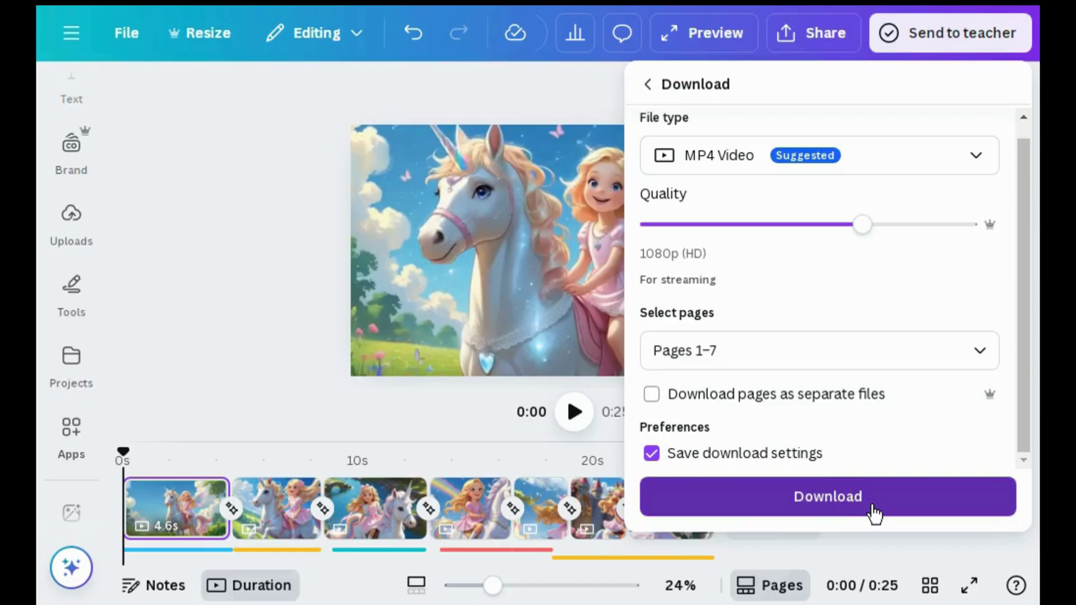